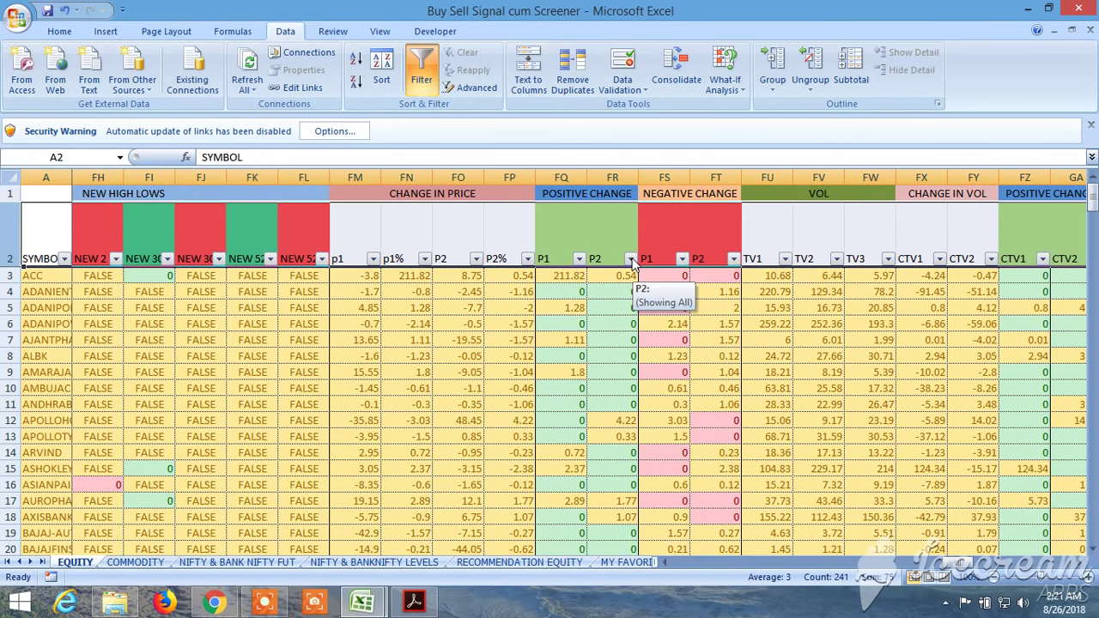
Filter the P2 column under the price POSITIVE CHANGE group to show its top 10 items.
left_click(632, 261)
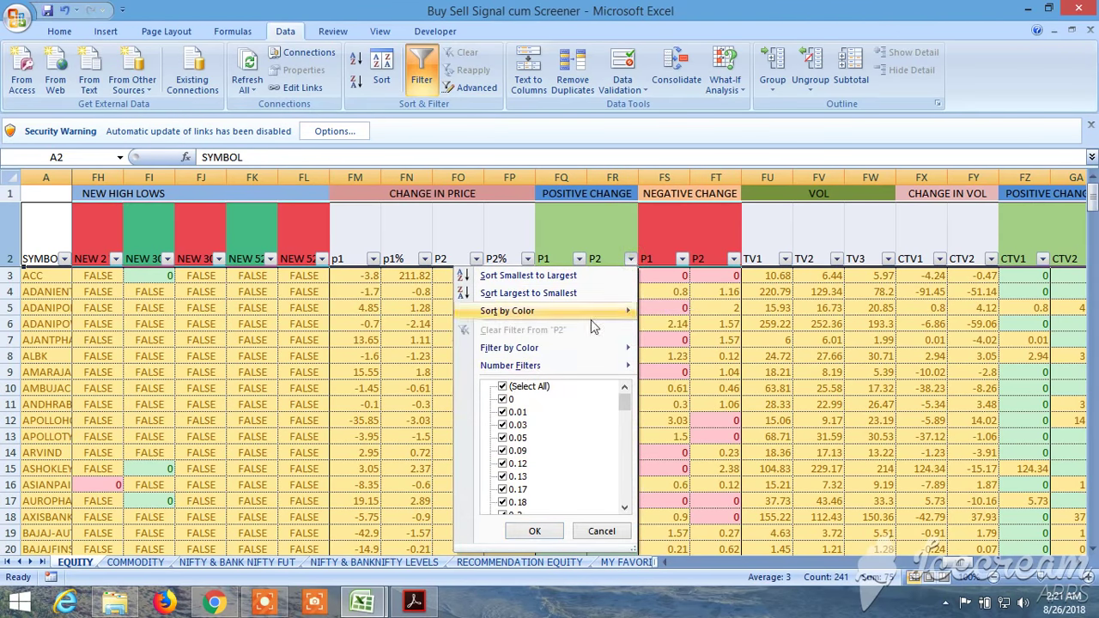
mouse_move(546, 369)
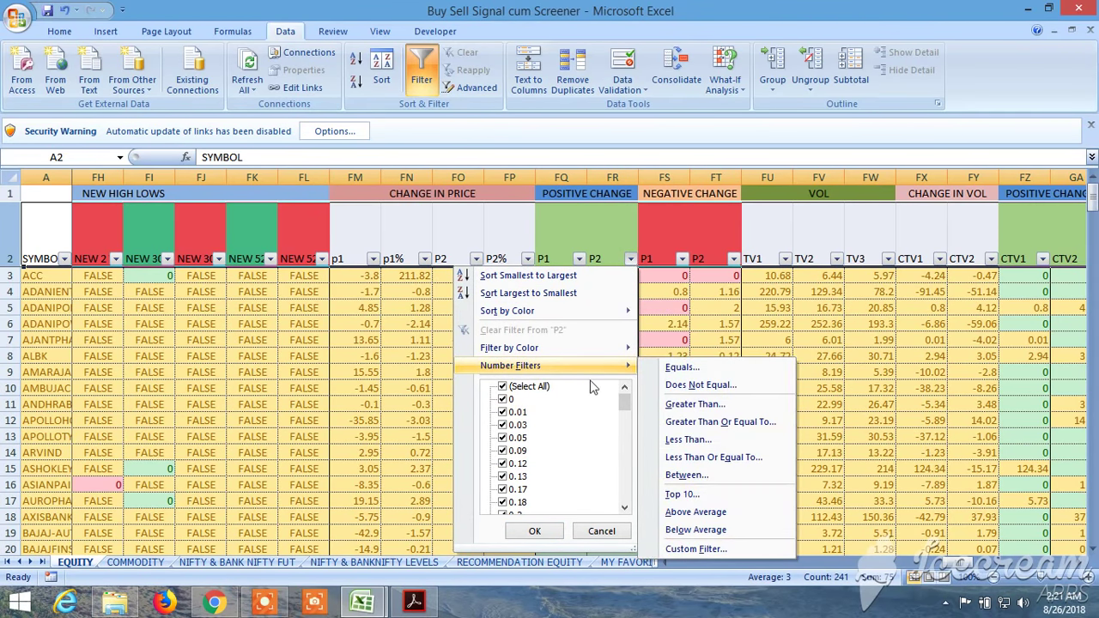
left_click(687, 494)
left_click(250, 422)
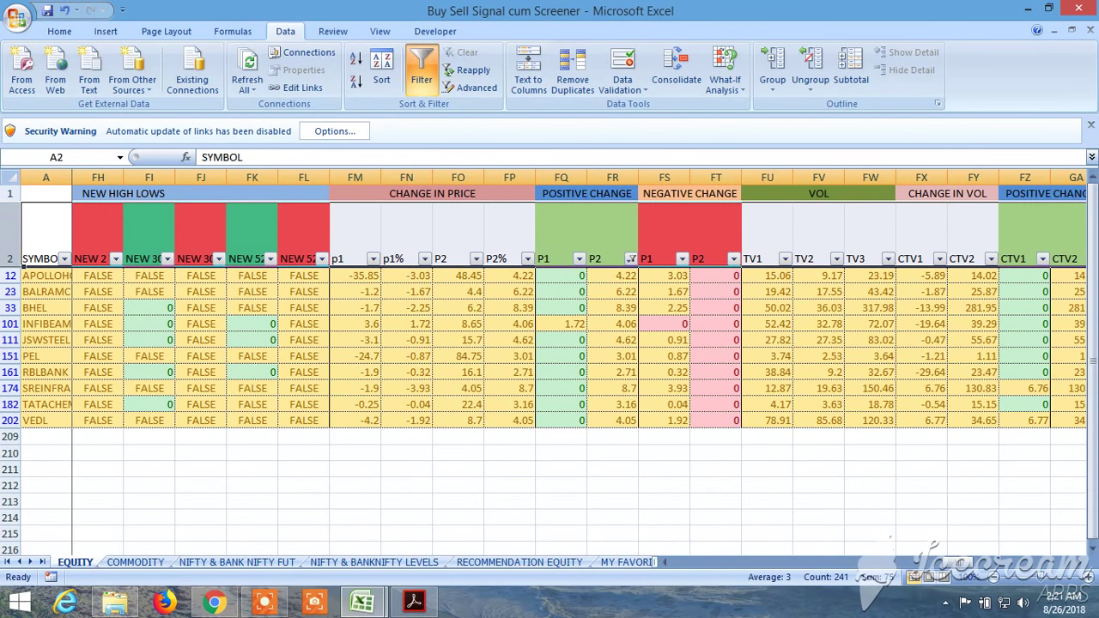
Reset the sheet's filtering and show only the top 10 items of CTV2 in the volume POSITIVE CHANGE group.
left_click(422, 73)
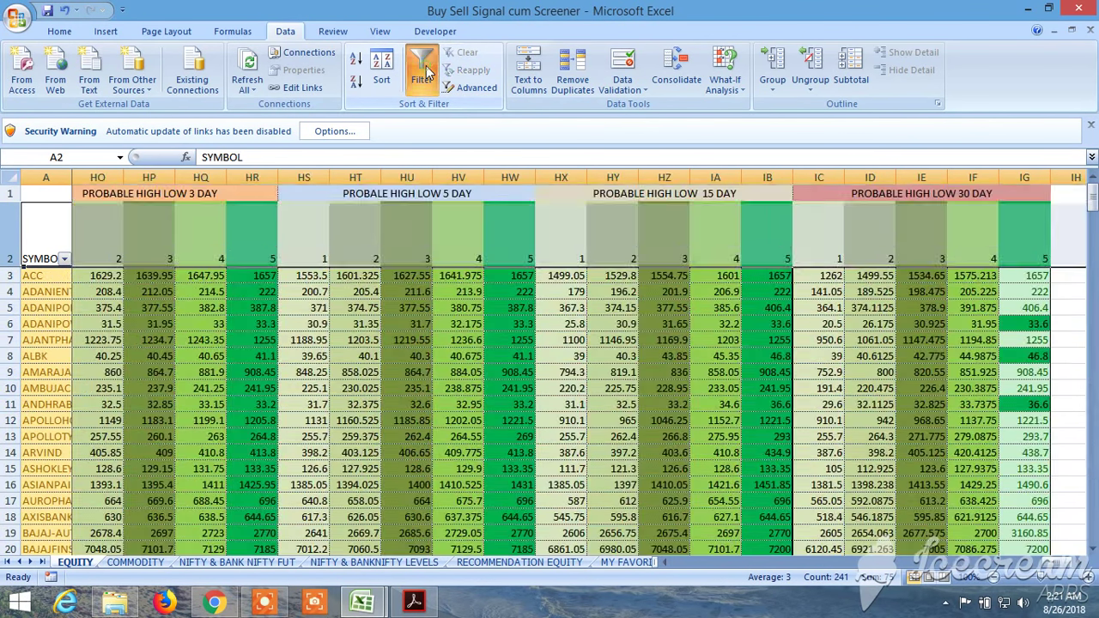
left_click(427, 73)
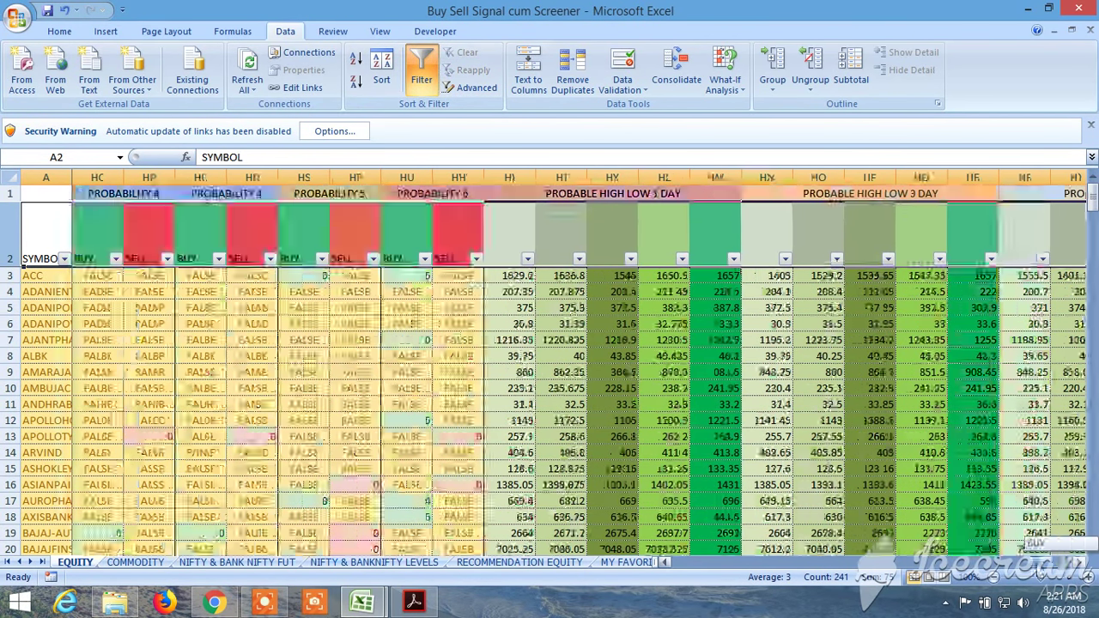
left_click_drag(989, 581, 983, 581)
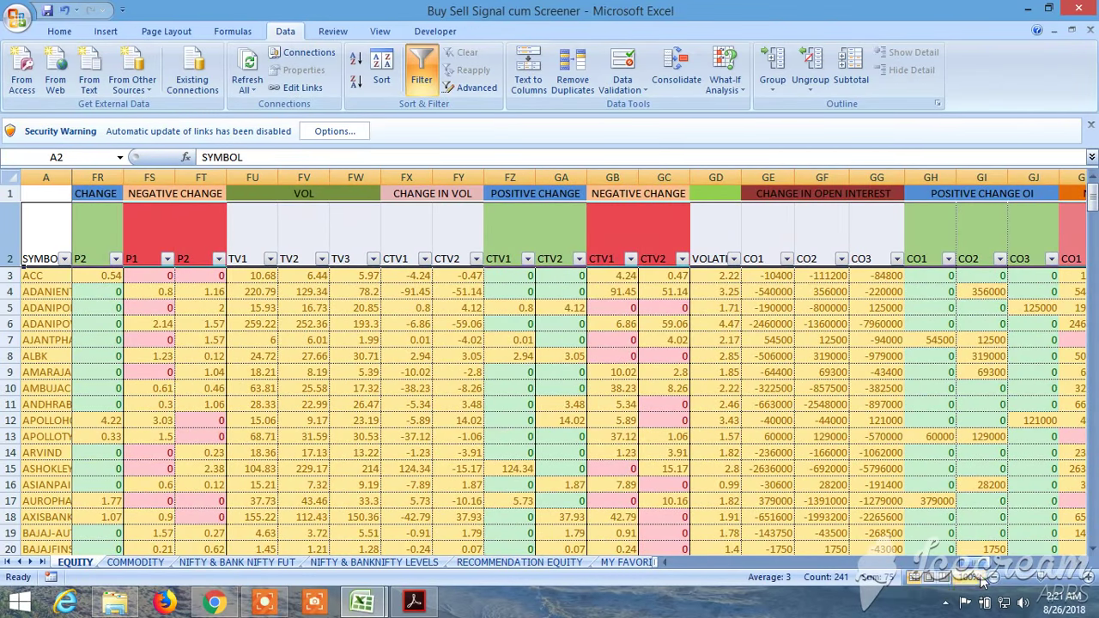
left_click(578, 260)
mouse_move(487, 367)
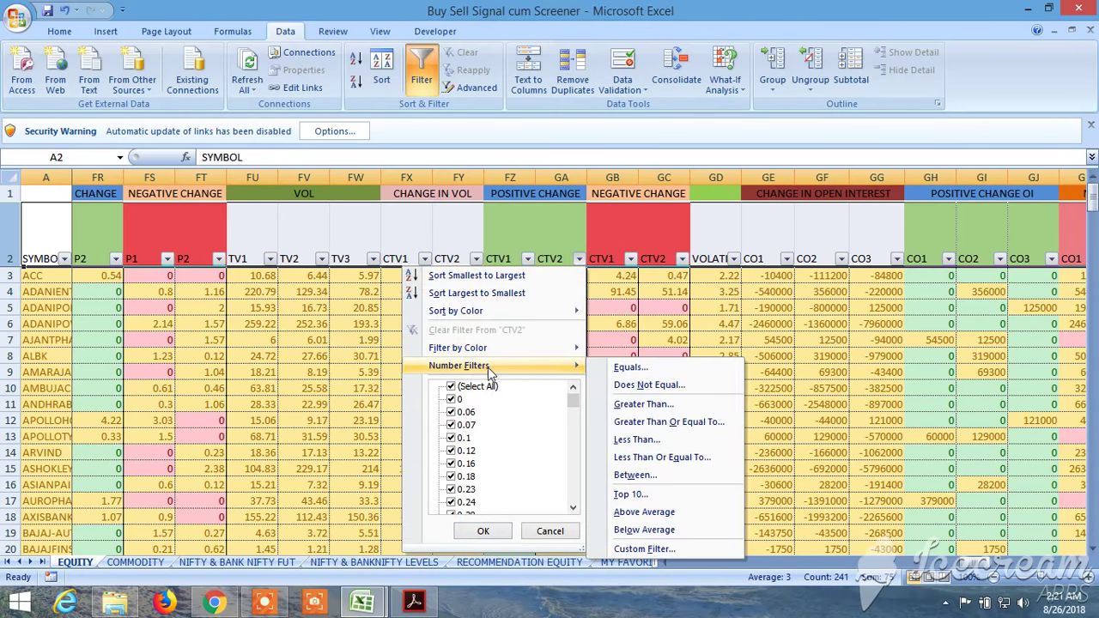
left_click(639, 497)
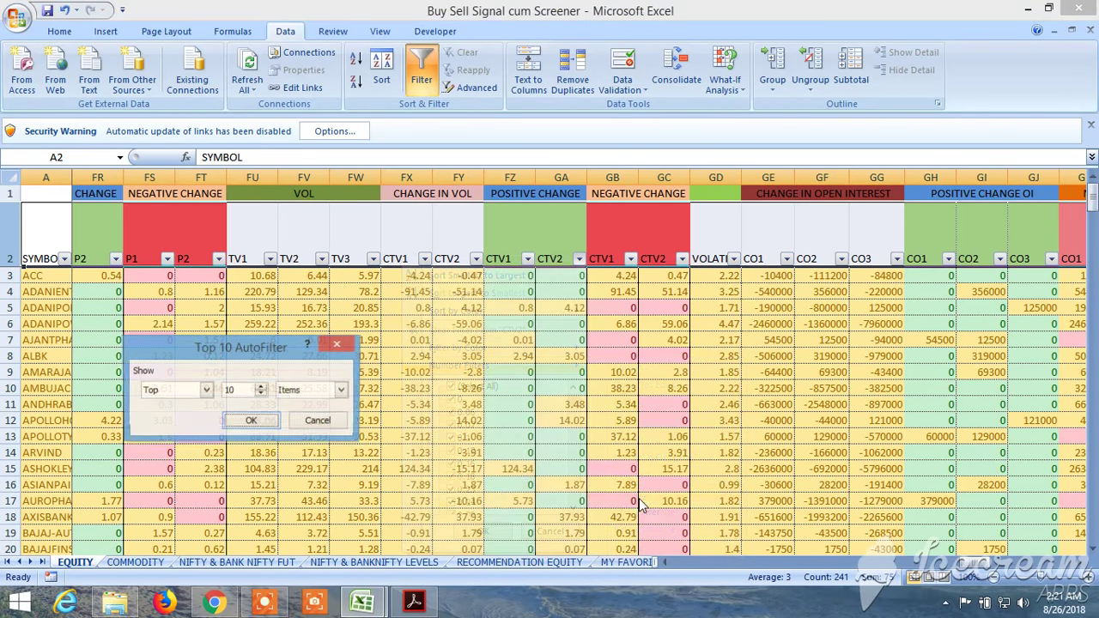
left_click(251, 421)
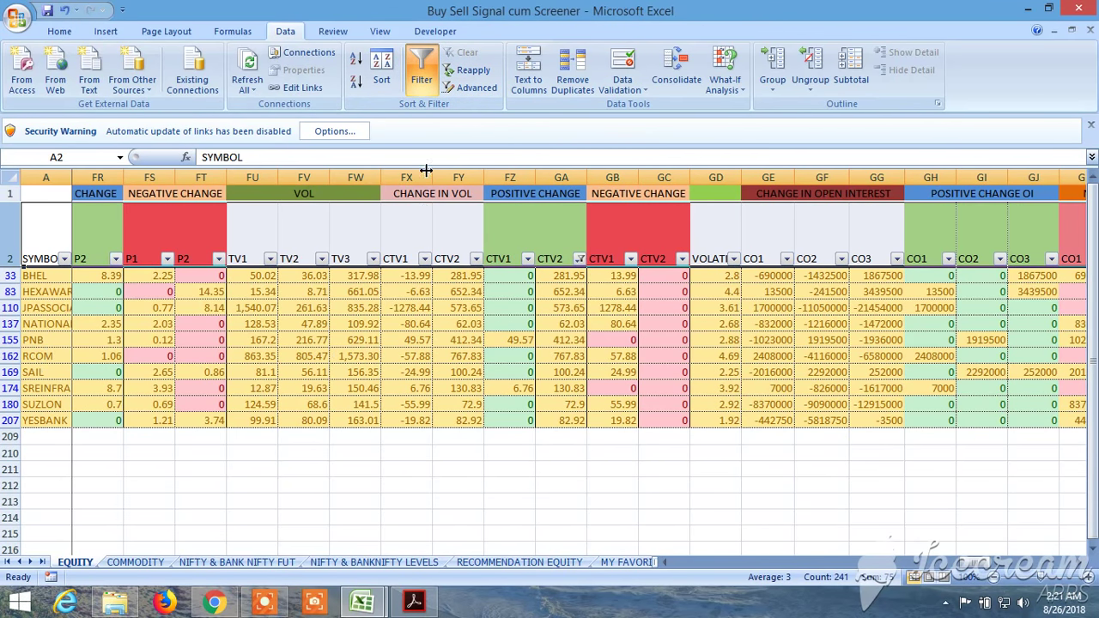
Reset the sheet's filtering and show only the top 10 items of CO3 under POSITIVE CHANGE OI.
left_click(422, 75)
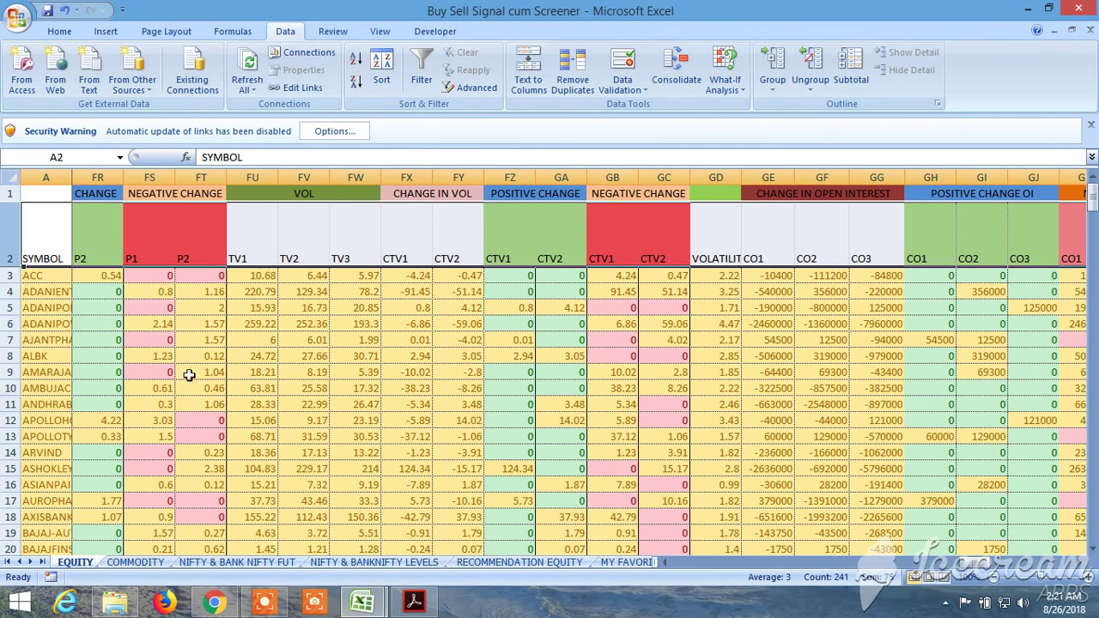
left_click(423, 76)
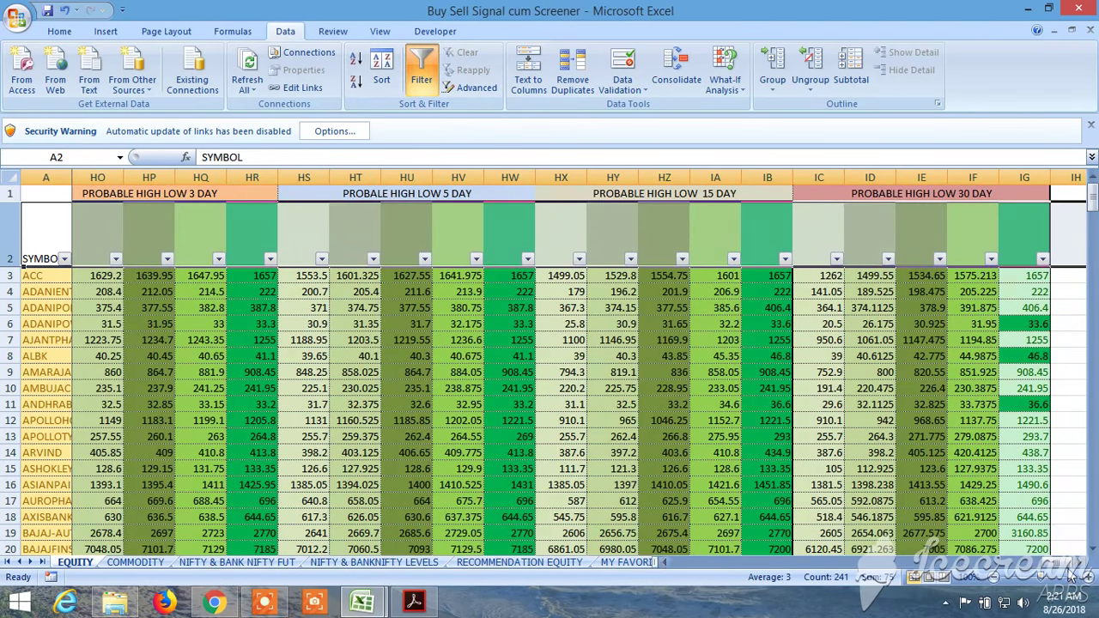
left_click_drag(1054, 569, 983, 587)
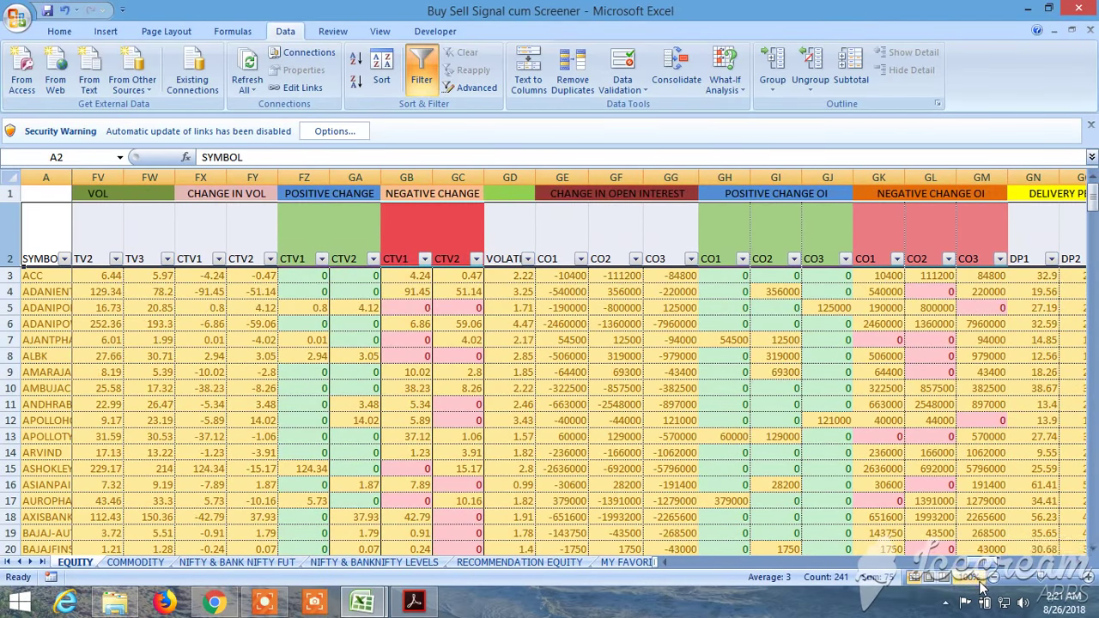
left_click(845, 259)
mouse_move(780, 369)
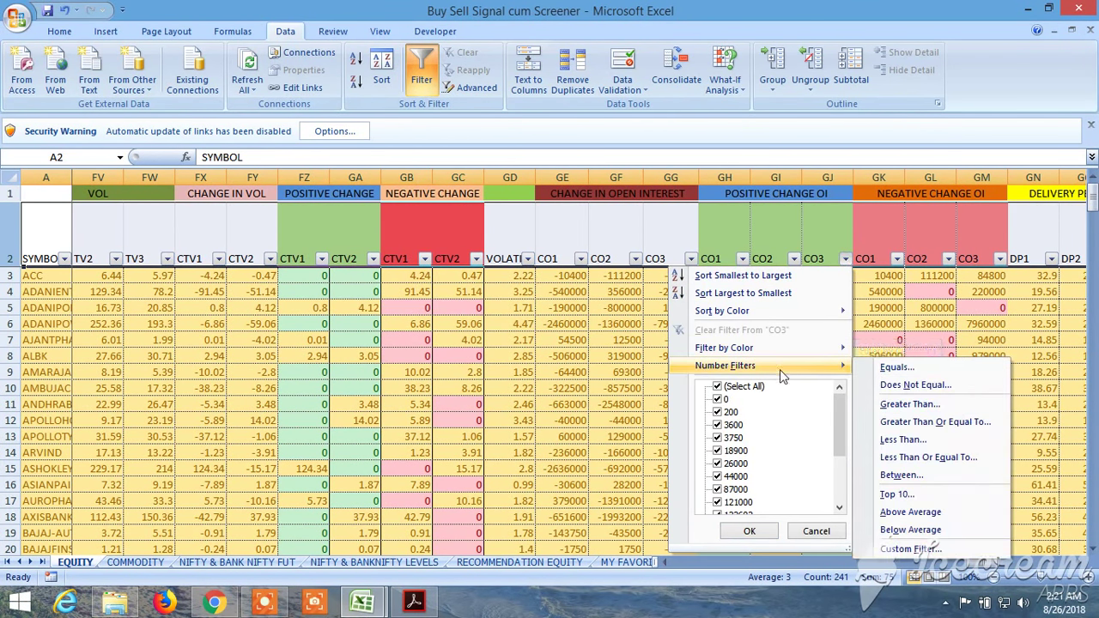
left_click(891, 500)
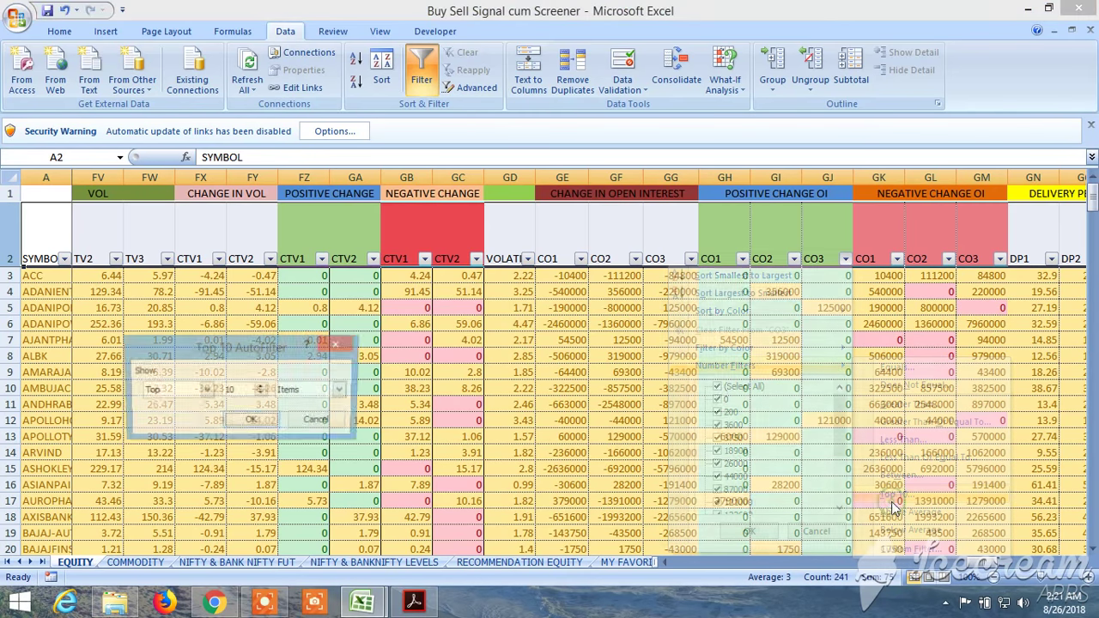
left_click(250, 420)
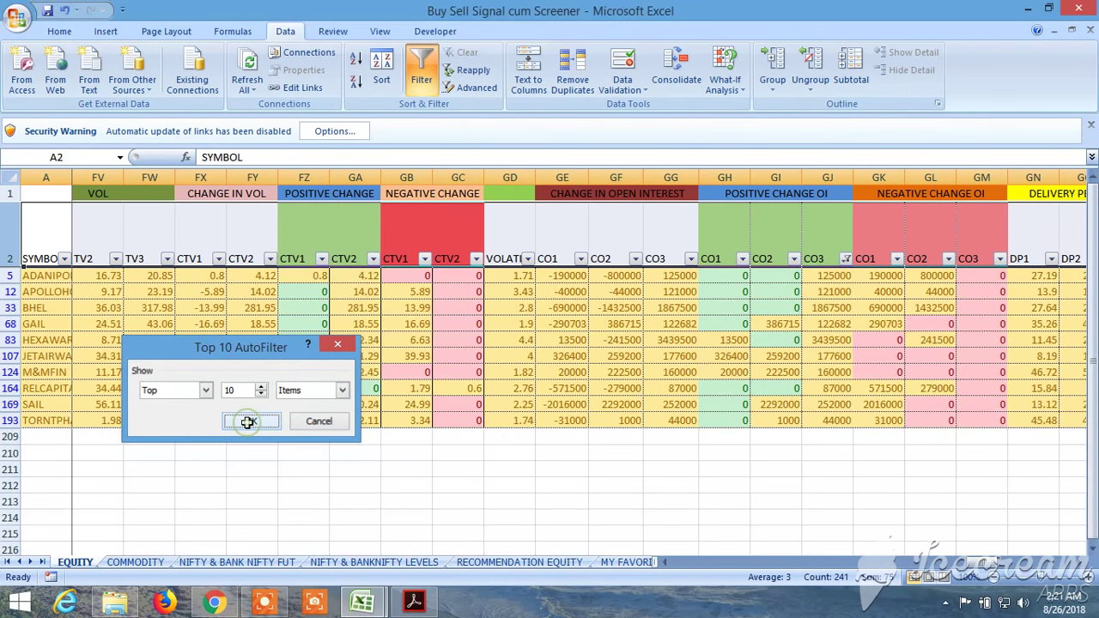
Reset the sheet's filtering and show only the top 10 items of P2 in the price NEGATIVE CHANGE group.
left_click(422, 75)
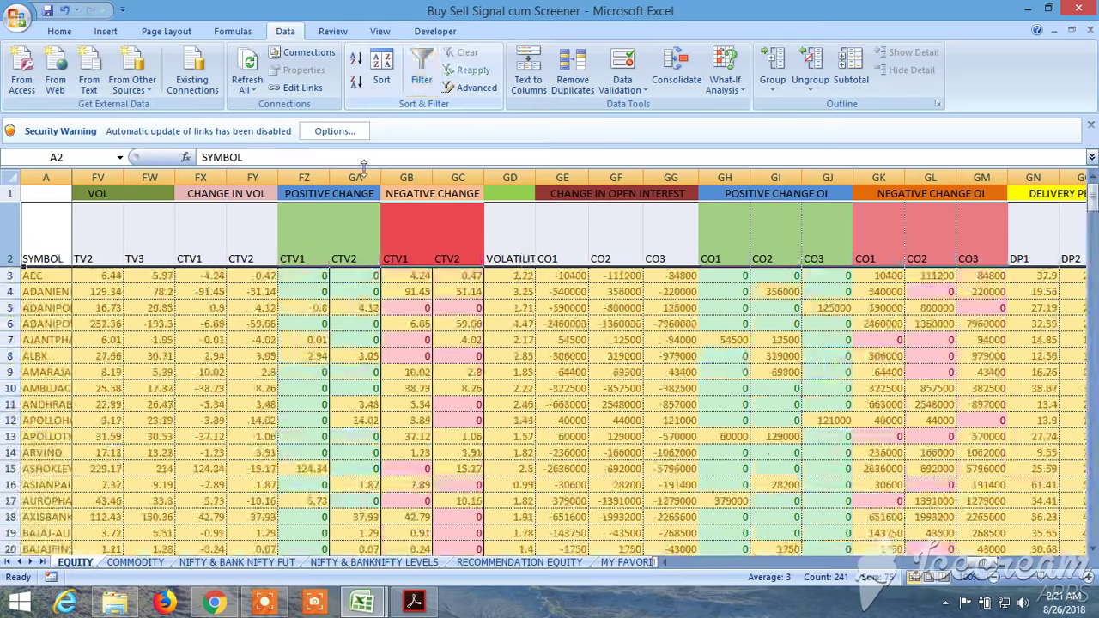
left_click(420, 75)
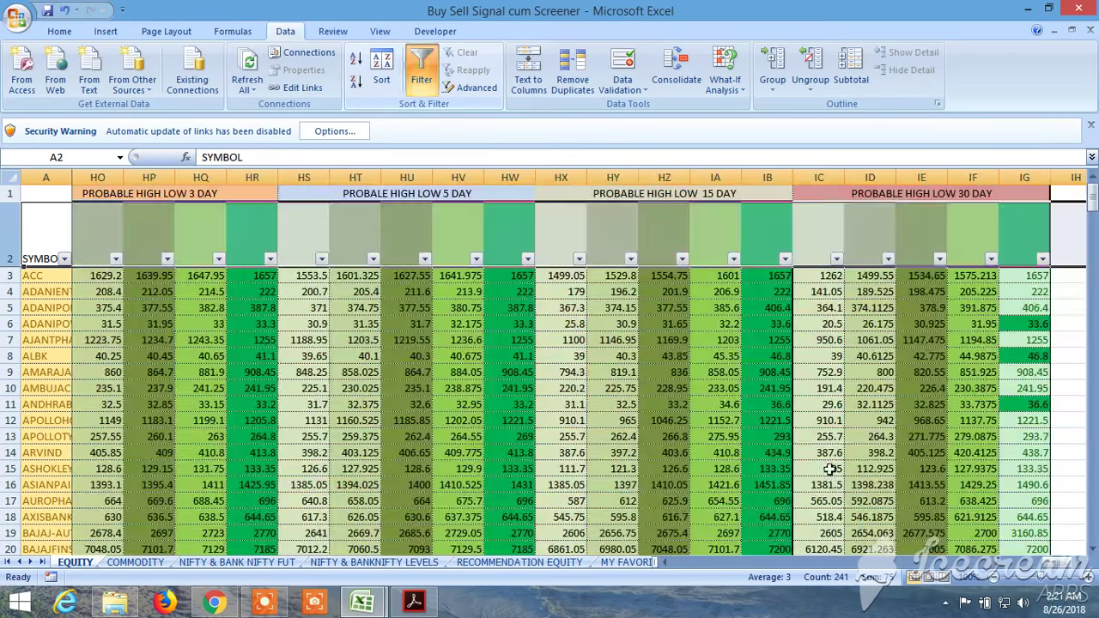
left_click_drag(1063, 569, 960, 574)
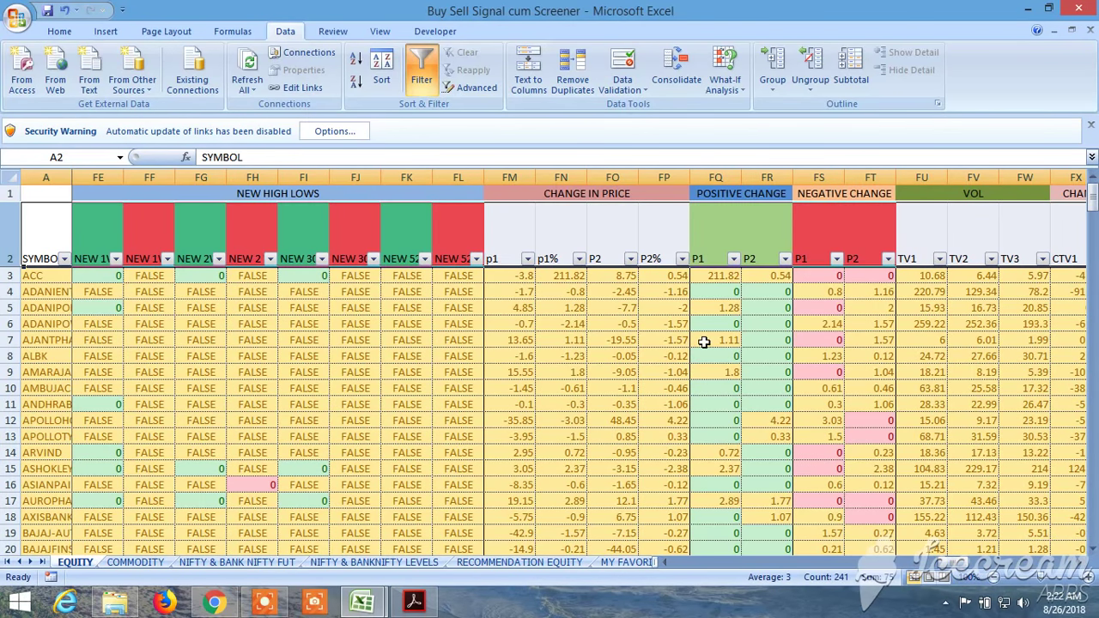
left_click(887, 259)
mouse_move(816, 365)
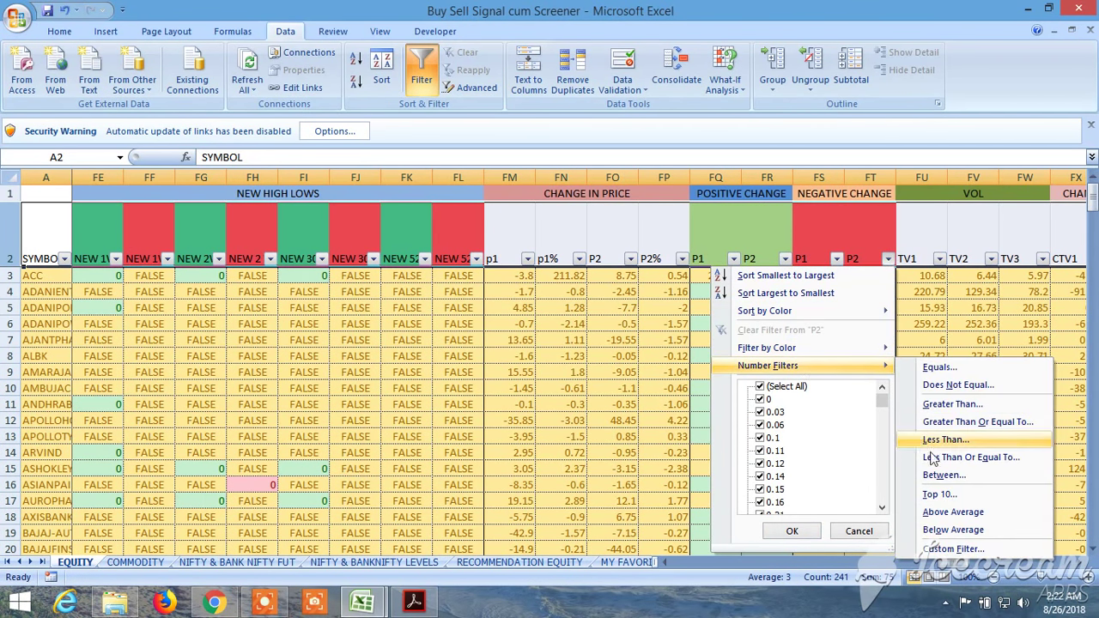
left_click(949, 495)
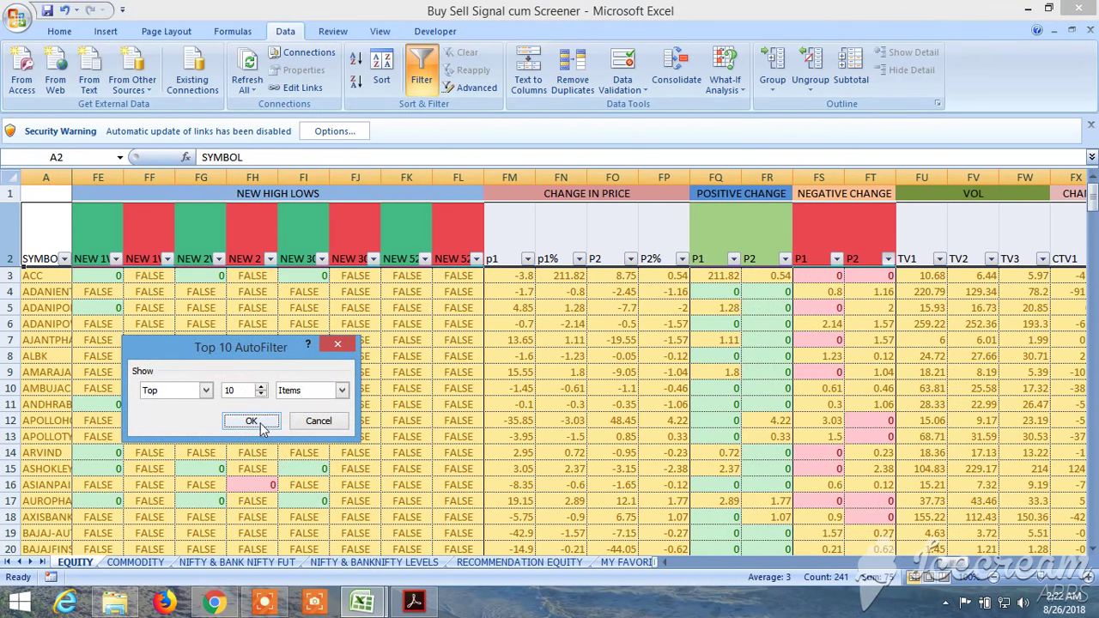
left_click(250, 421)
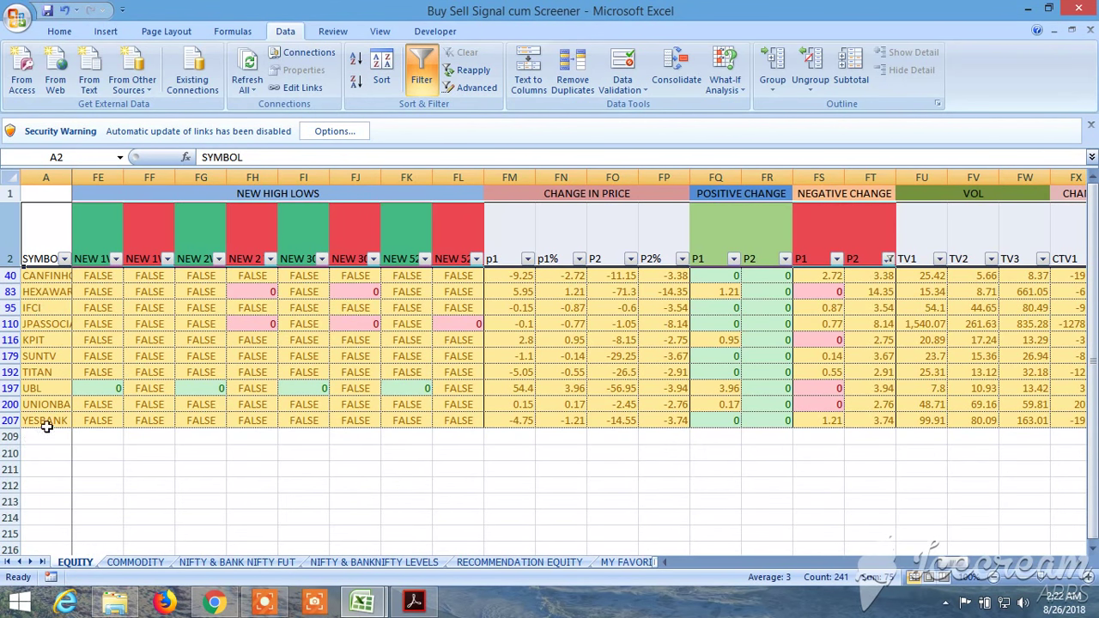
Reset the sheet's filtering and filter P2% under CHANGE IN PRICE to values greater than or equal to 0.
left_click(423, 68)
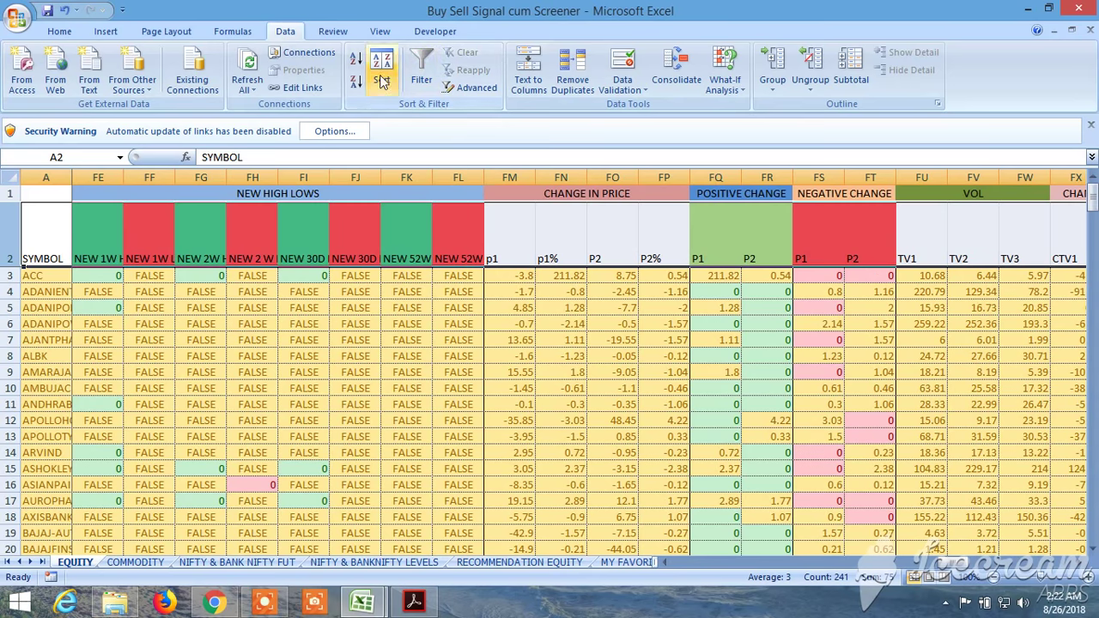
left_click(423, 70)
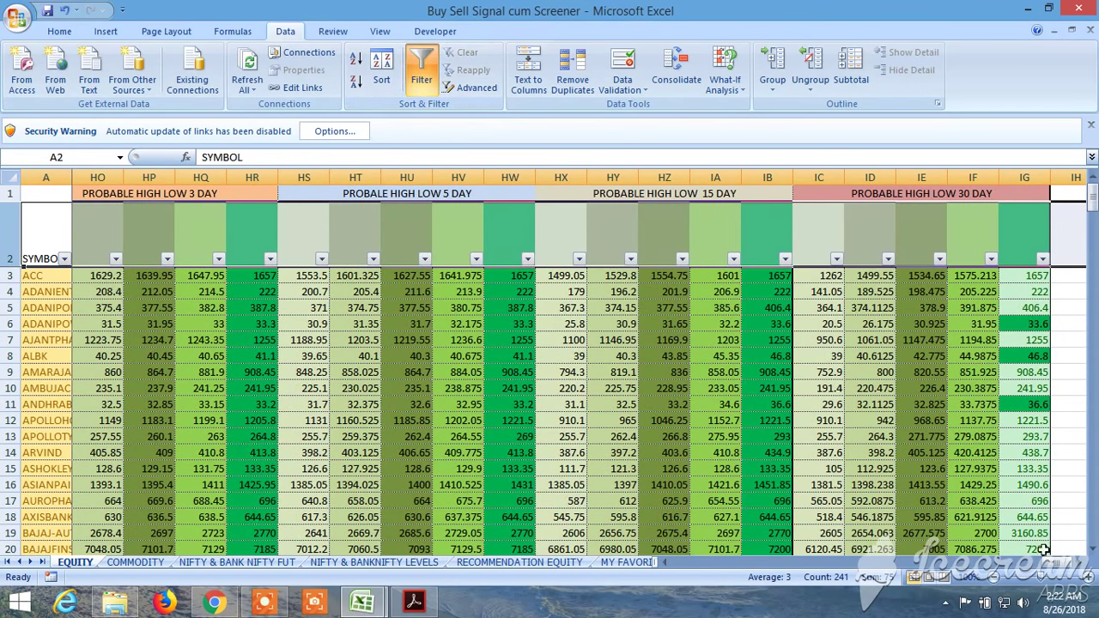
left_click_drag(1065, 569, 972, 572)
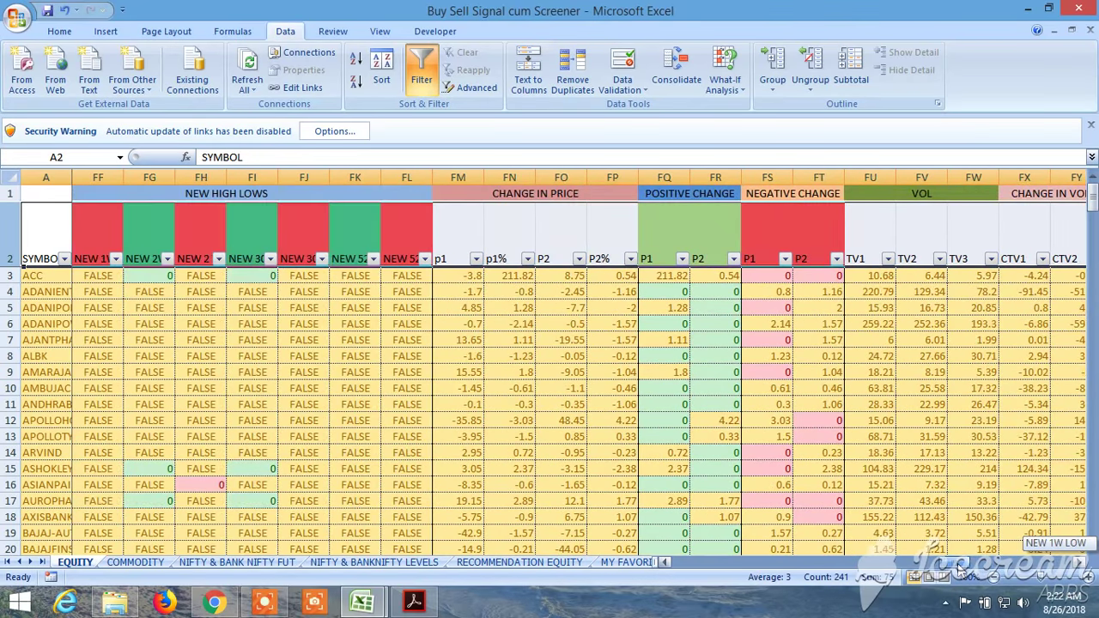
left_click(631, 258)
mouse_move(612, 371)
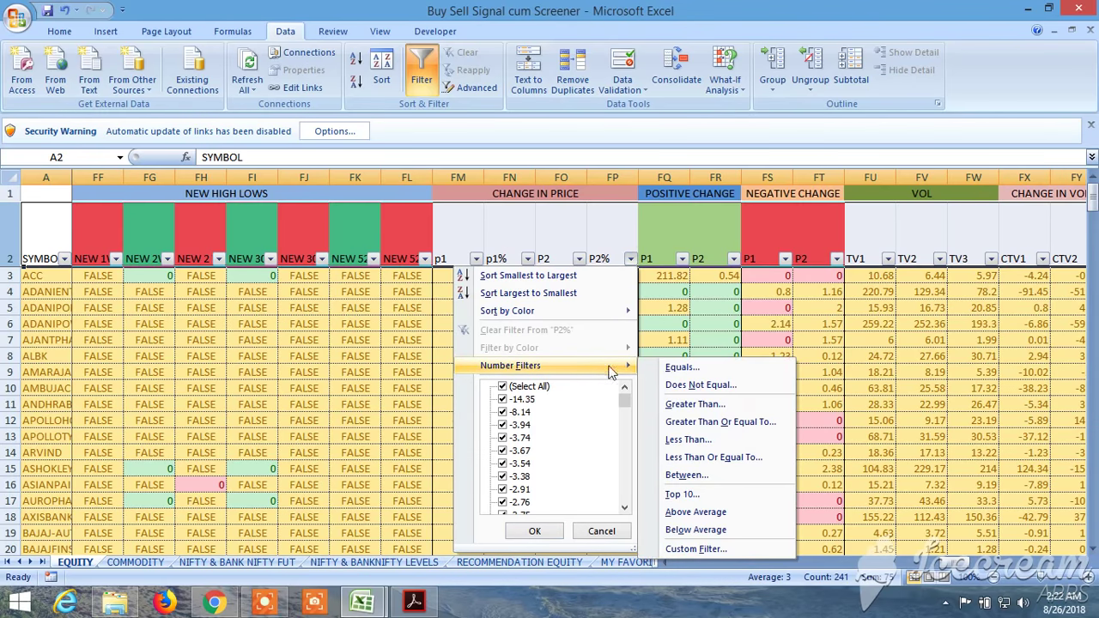
left_click(719, 422)
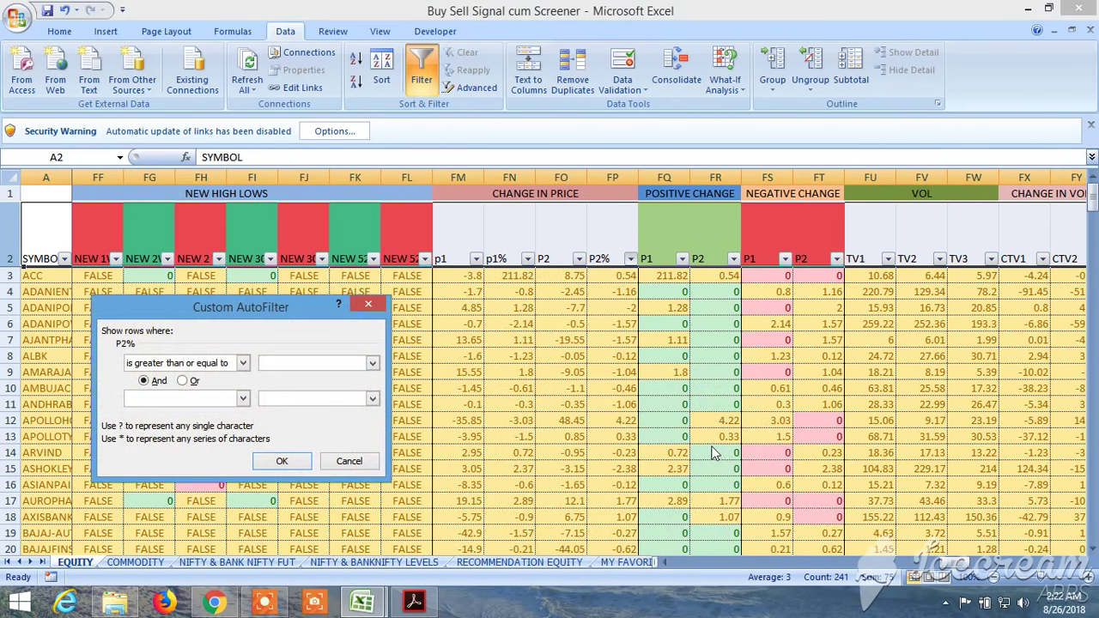
left_click(302, 464)
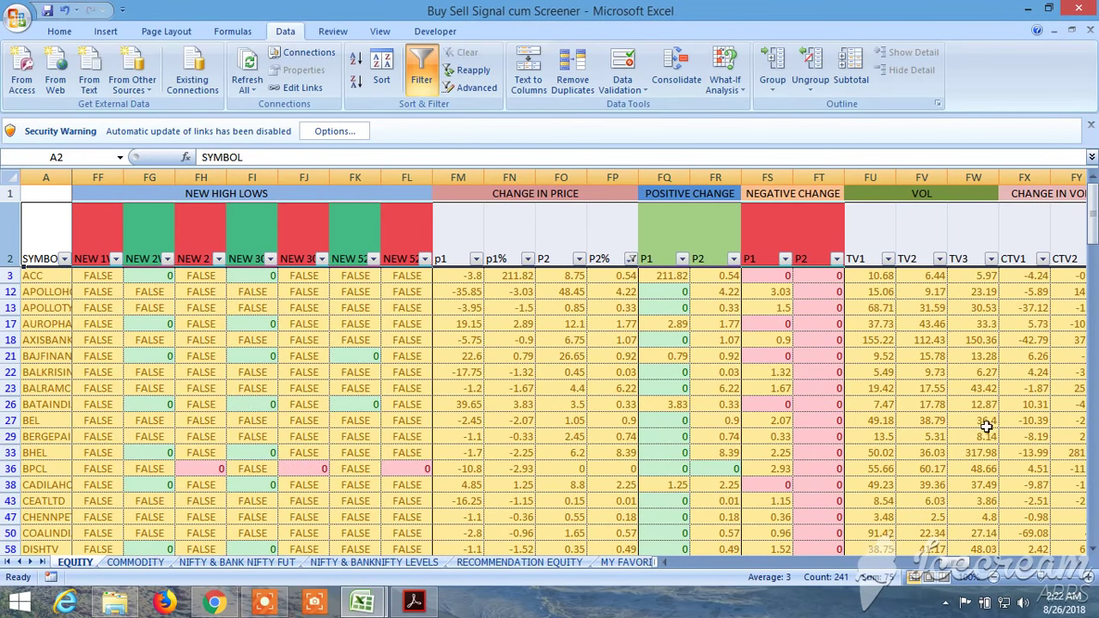
Add a filter on CTV2 under CHANGE IN VOL for values greater than or equal to 0.
left_click(1079, 562)
left_click(1079, 562)
left_click(1079, 563)
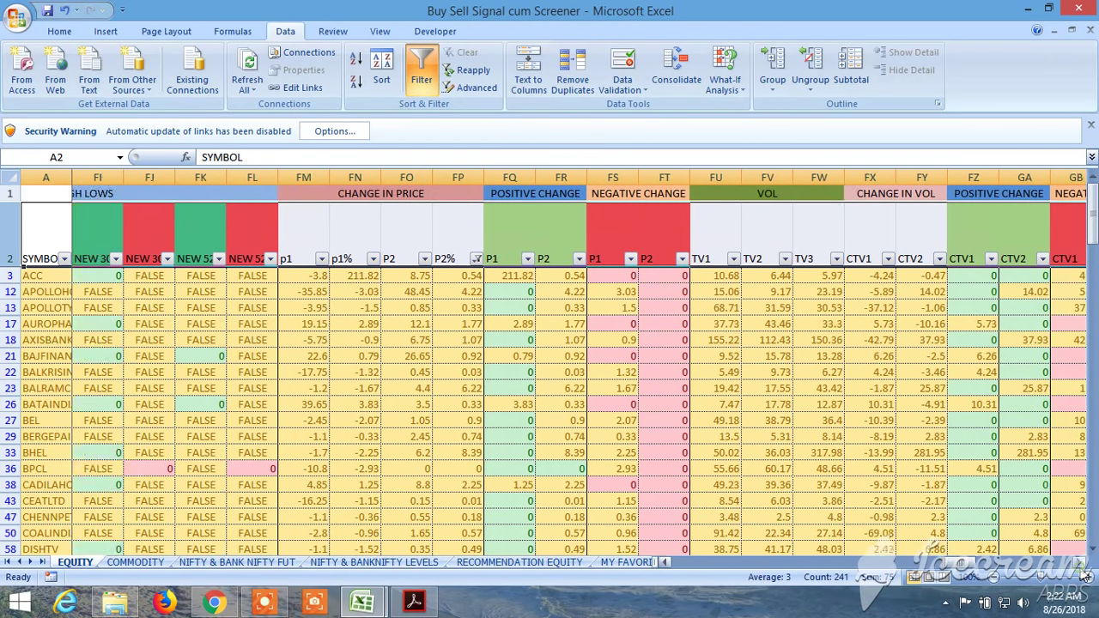
left_click(1079, 563)
left_click(1080, 562)
left_click(1079, 562)
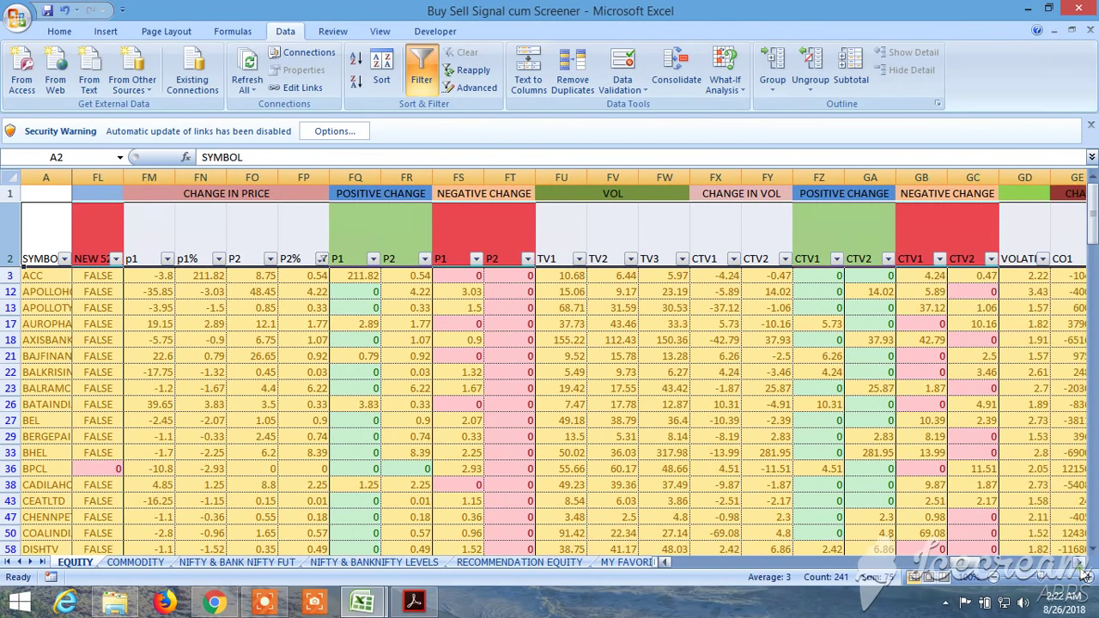
left_click(785, 258)
mouse_move(712, 369)
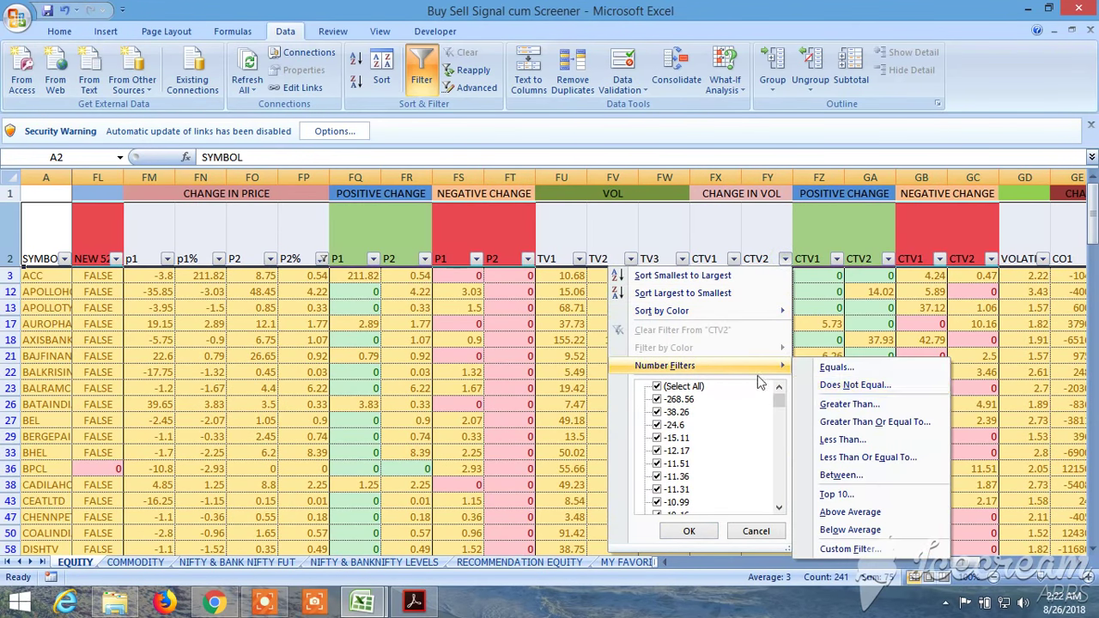
left_click(862, 421)
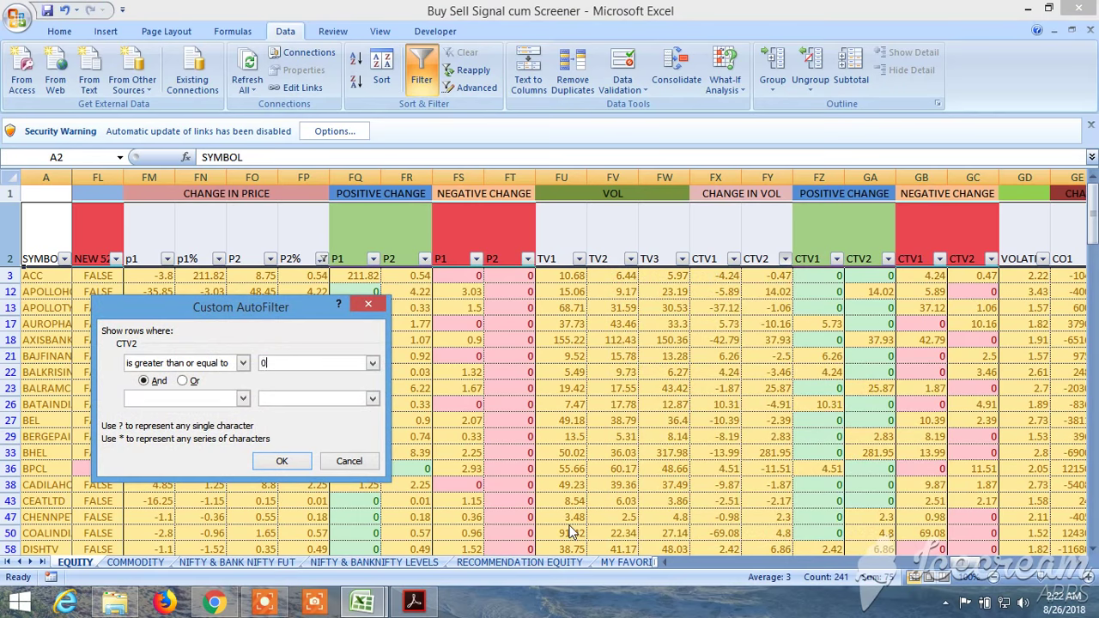
left_click(282, 461)
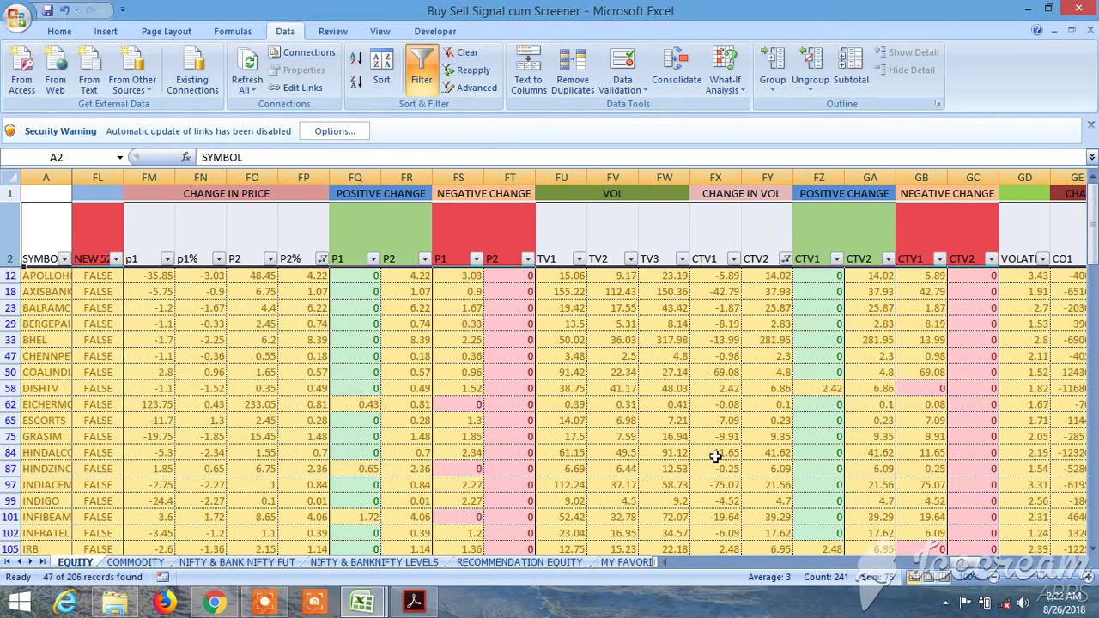
Add a filter on CO3 under CHANGE IN OPEN INTEREST for values greater than or equal to 0.
left_click(1078, 564)
left_click(1077, 563)
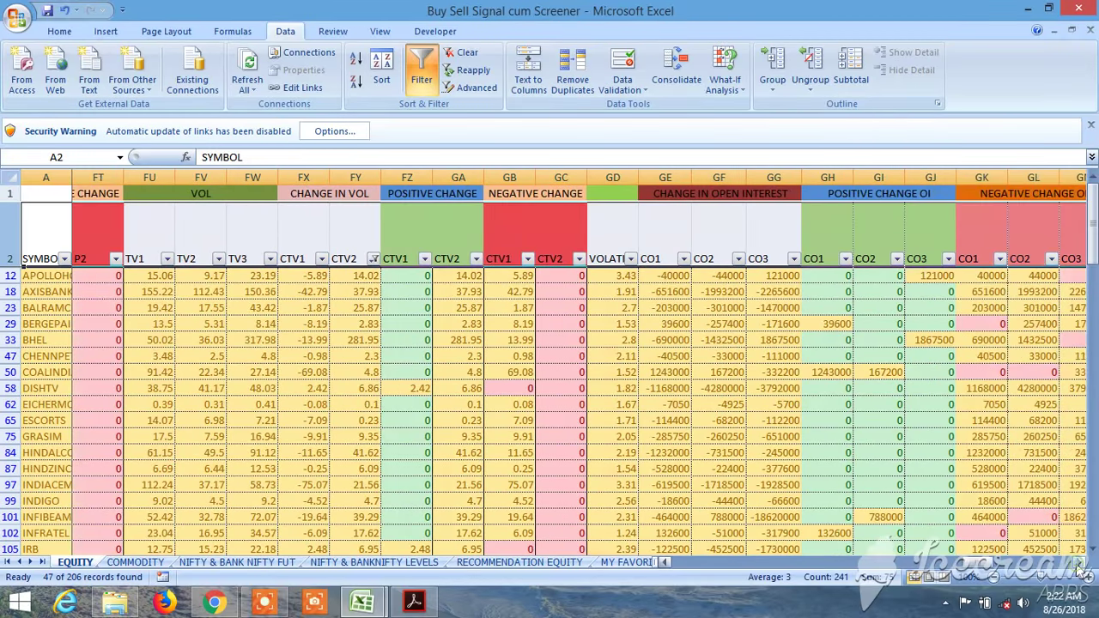
left_click(794, 259)
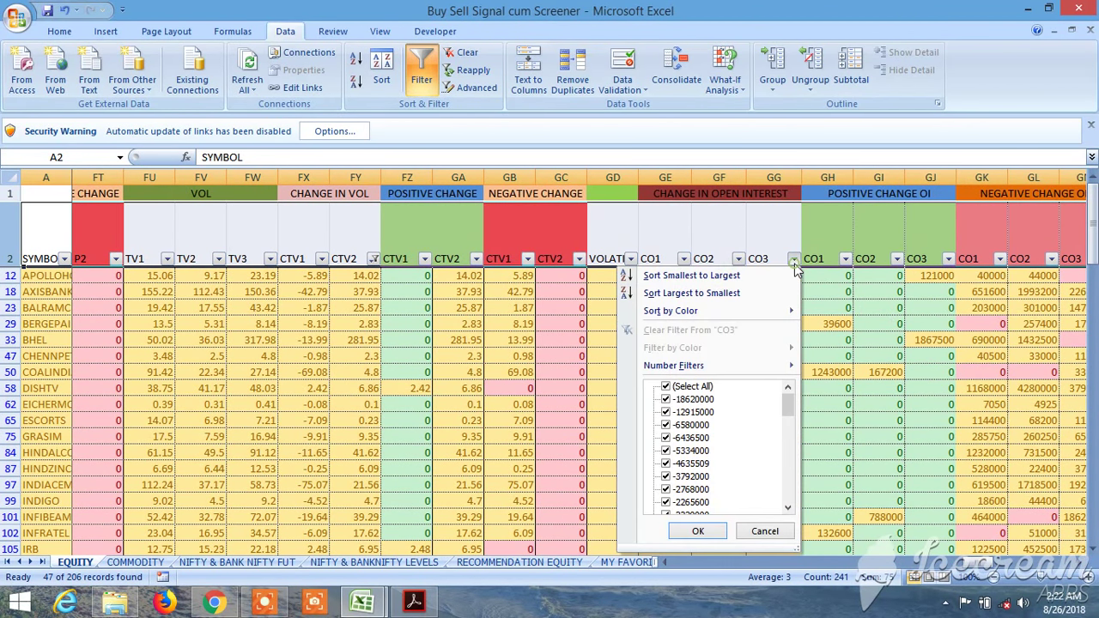
mouse_move(785, 366)
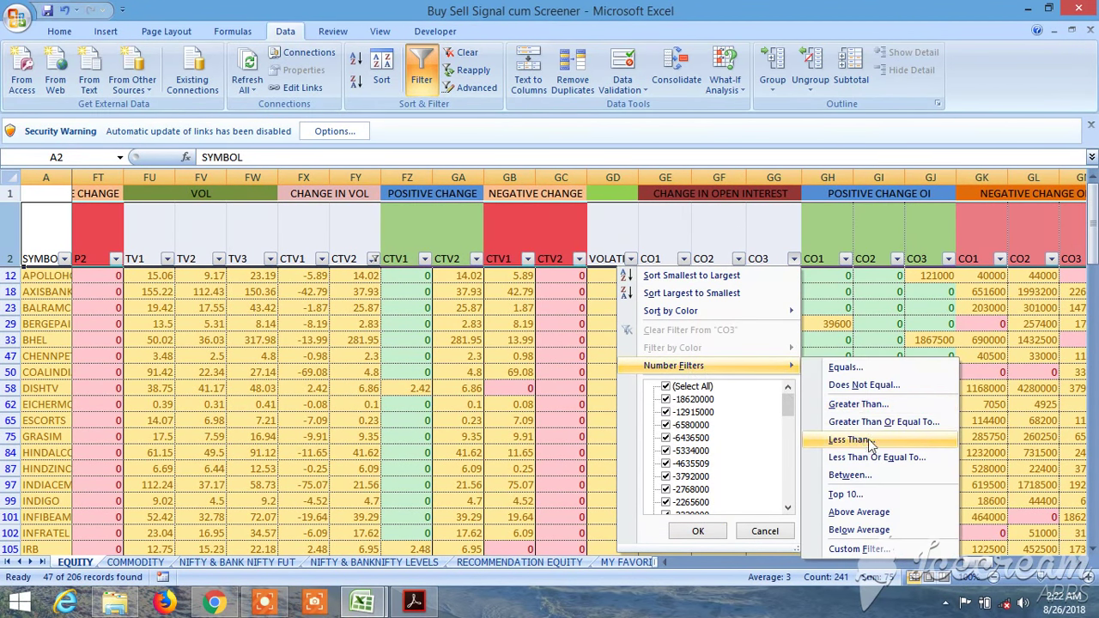
left_click(893, 421)
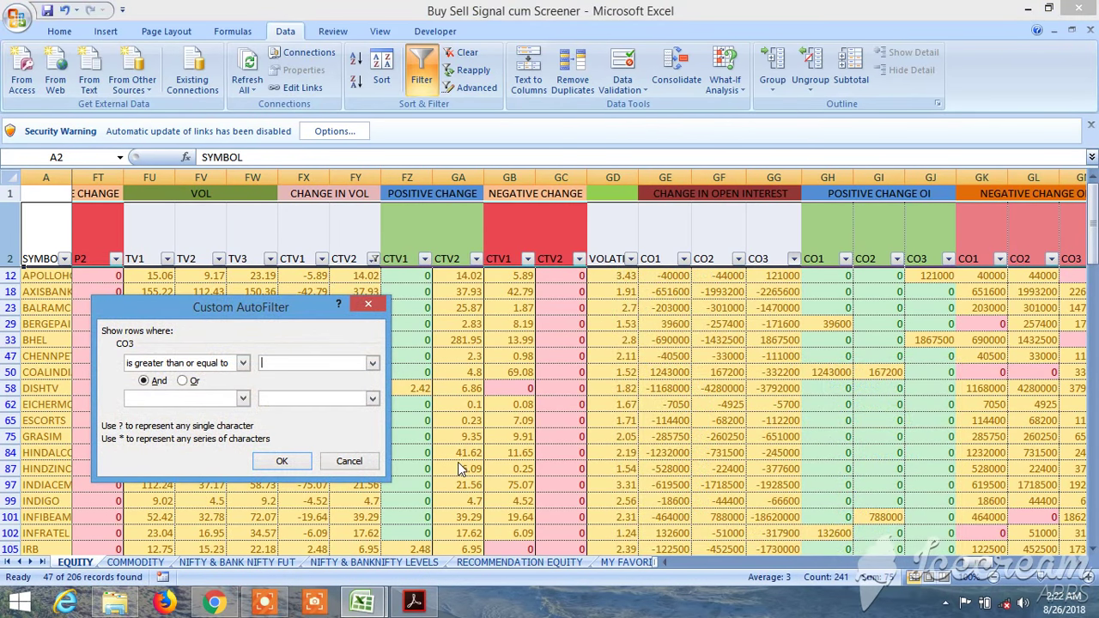
type("0")
left_click(282, 462)
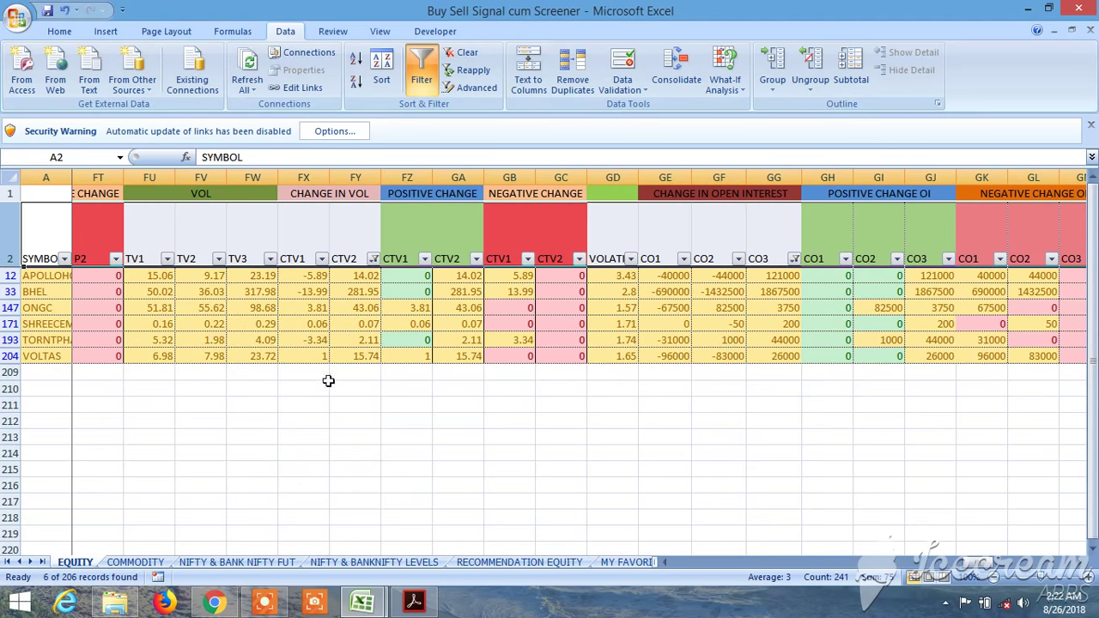
Exclude the FALSE entries from the DP2>DP1 column so only rows with 0 remain.
left_click_drag(975, 567, 994, 569)
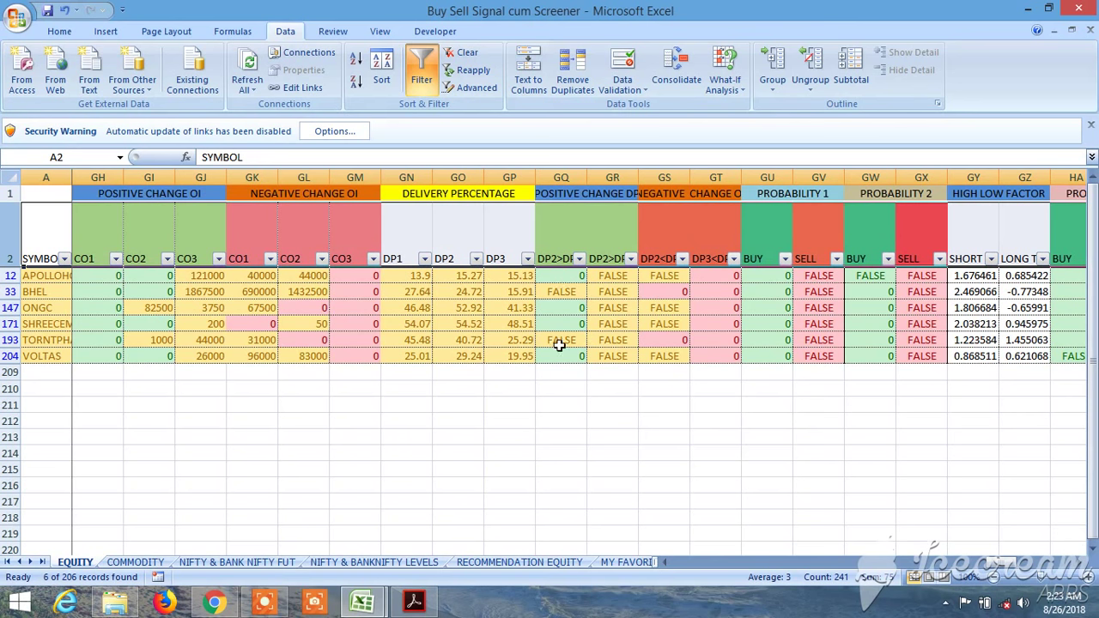
left_click(579, 258)
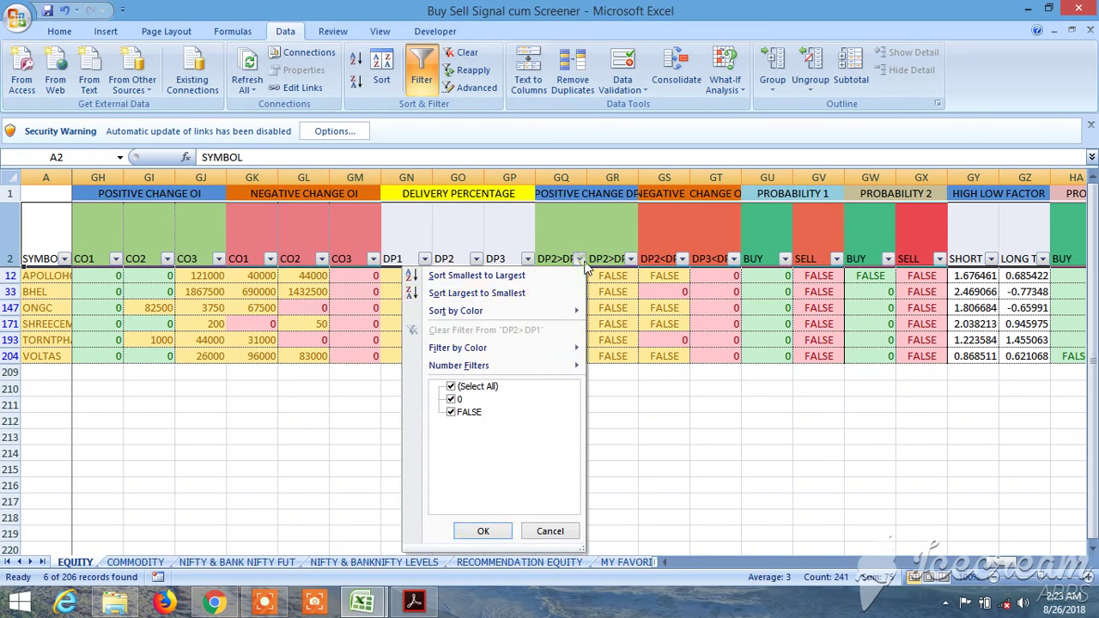
left_click(451, 413)
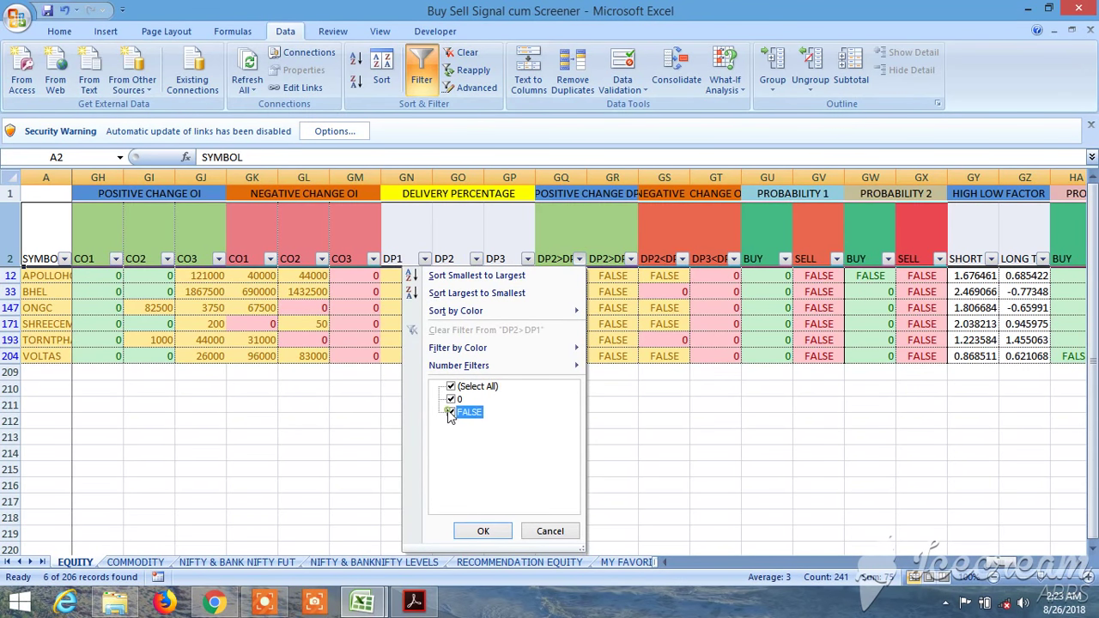
left_click(483, 530)
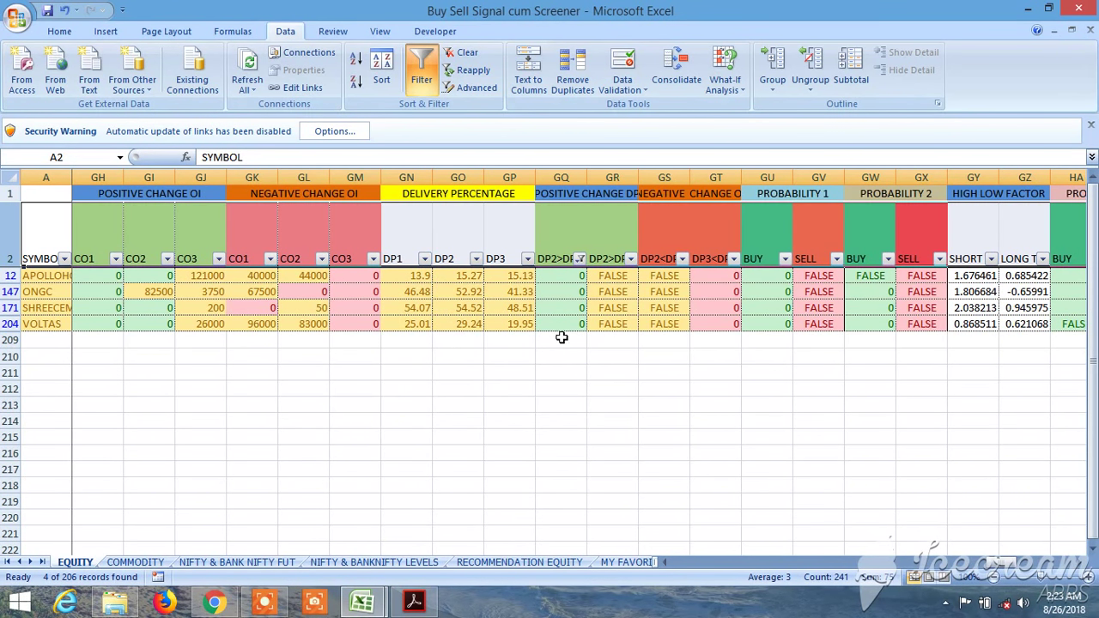
Reset the sheet's filtering and filter the DP2>DP3 column to exclude FALSE, keeping only 0.
left_click(422, 70)
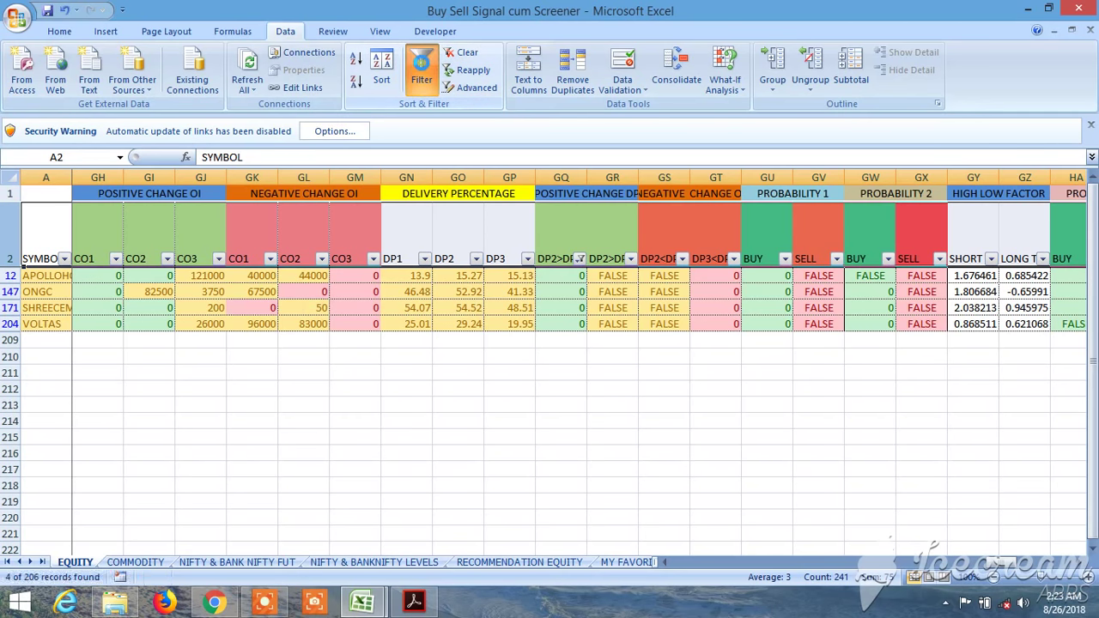
left_click(425, 70)
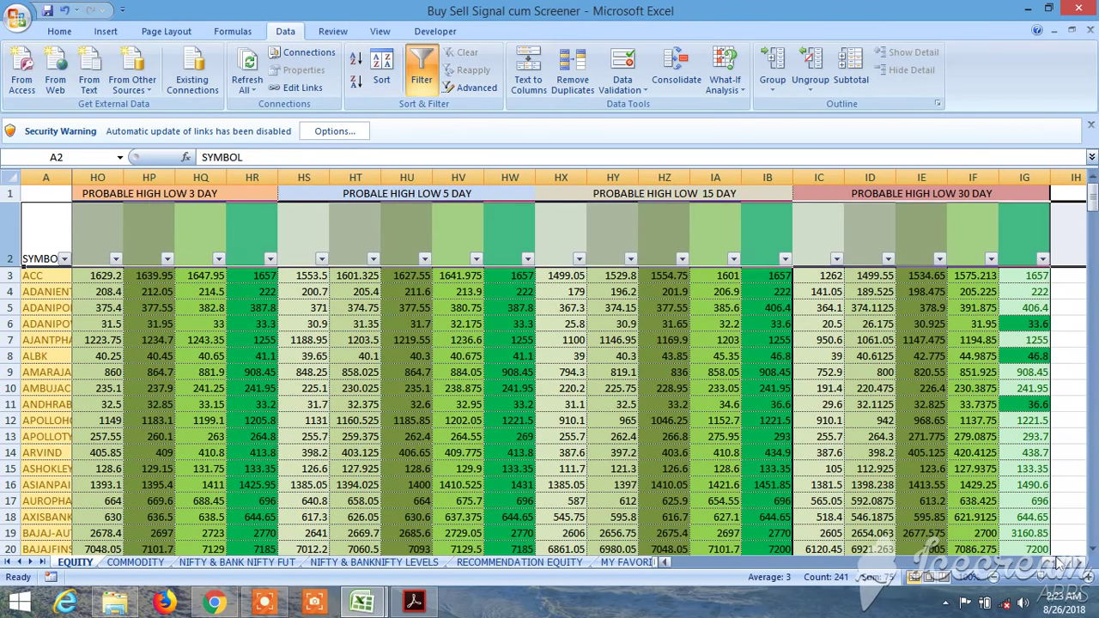
left_click_drag(1061, 562, 1002, 569)
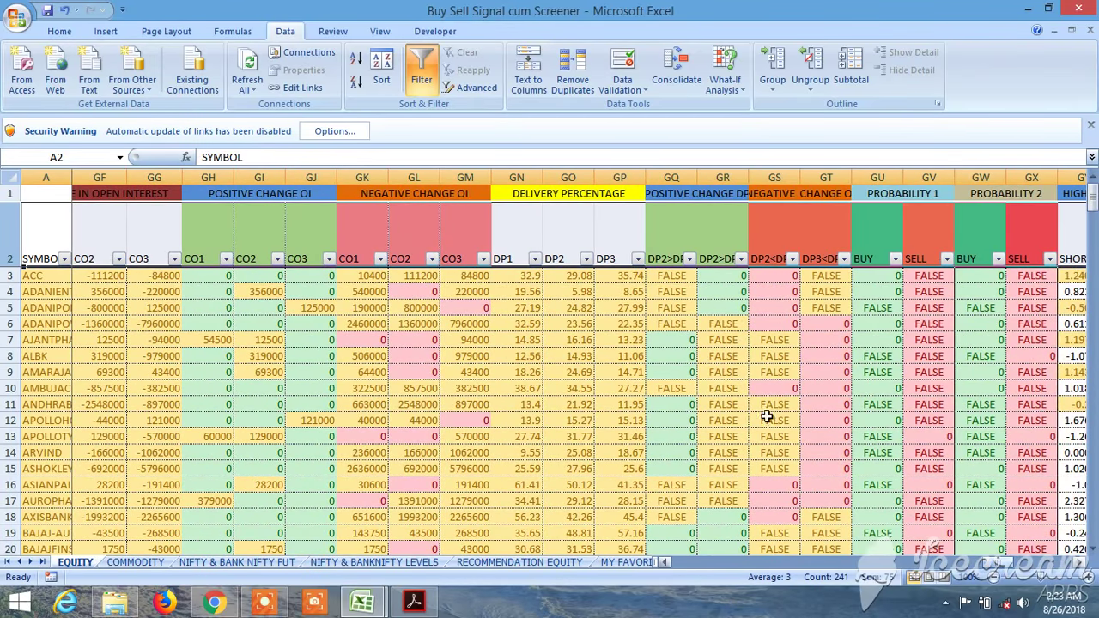
left_click(739, 257)
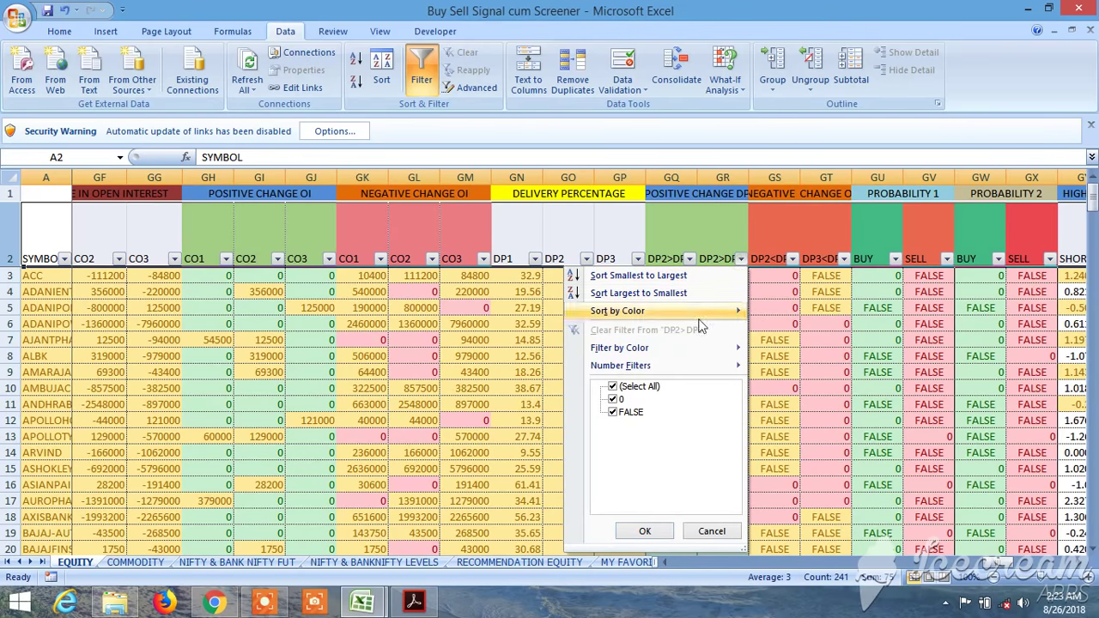
left_click(613, 413)
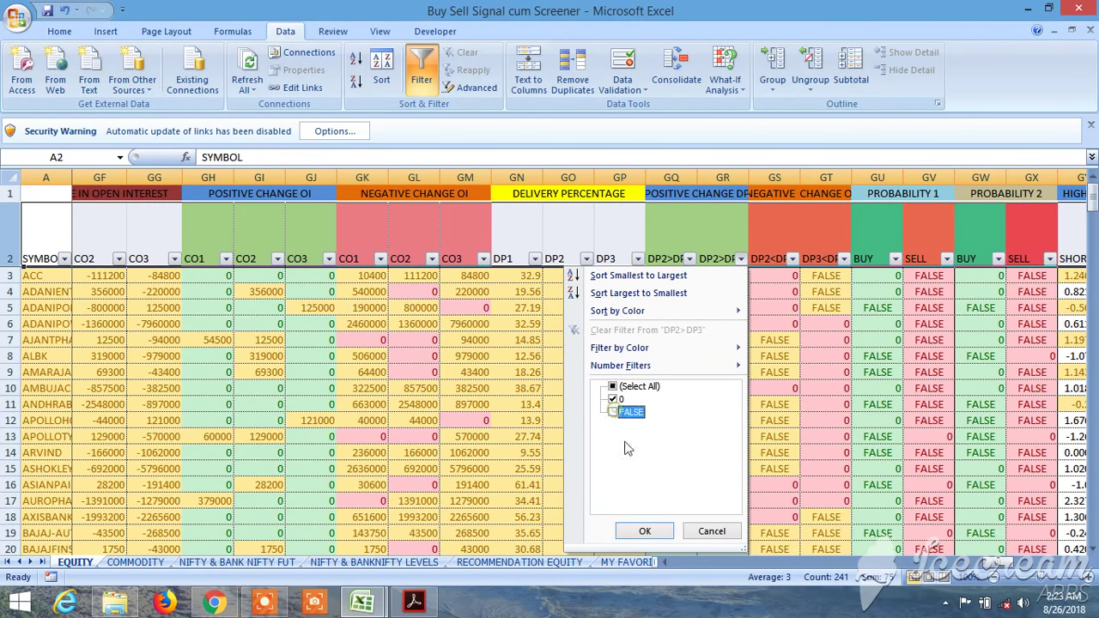
left_click(644, 531)
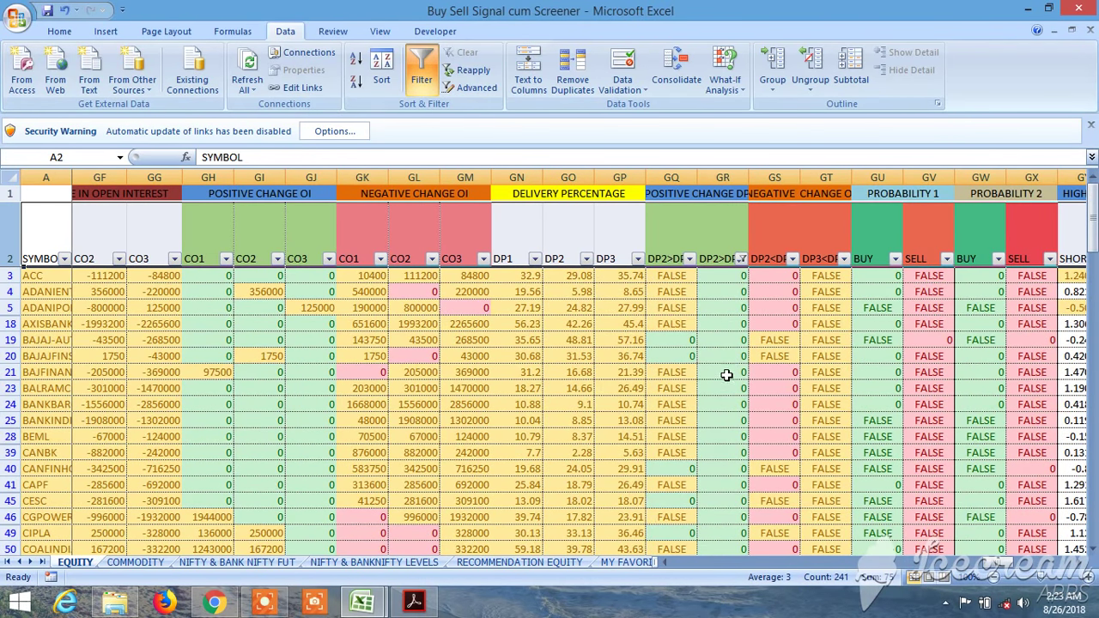
Add a filter on the DP2>DP1 column that excludes FALSE and keeps only 0.
left_click(690, 258)
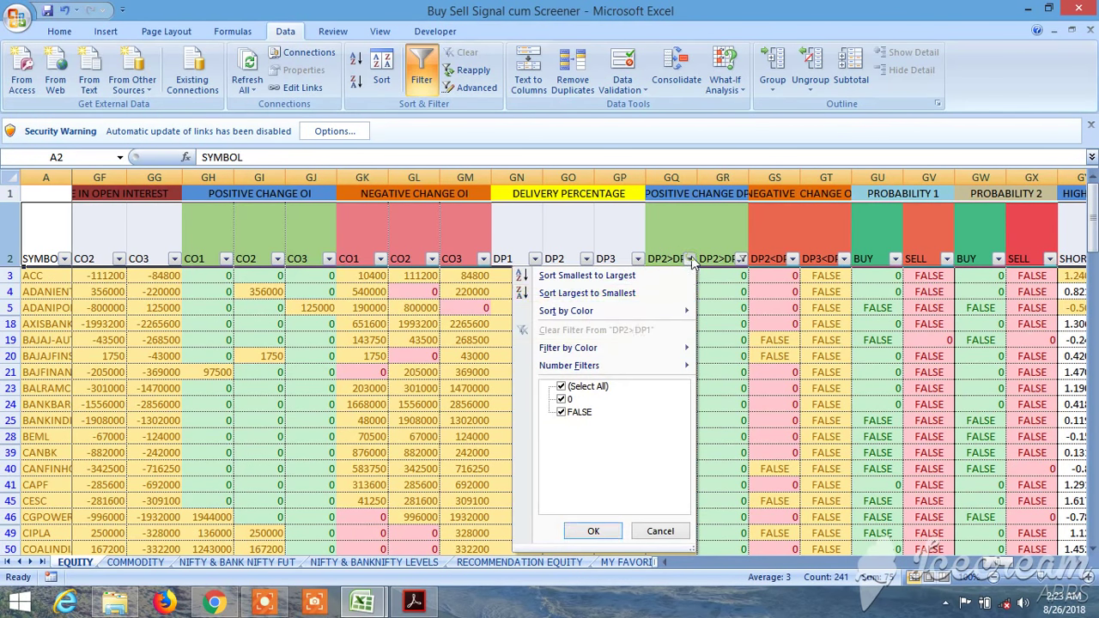
left_click(562, 413)
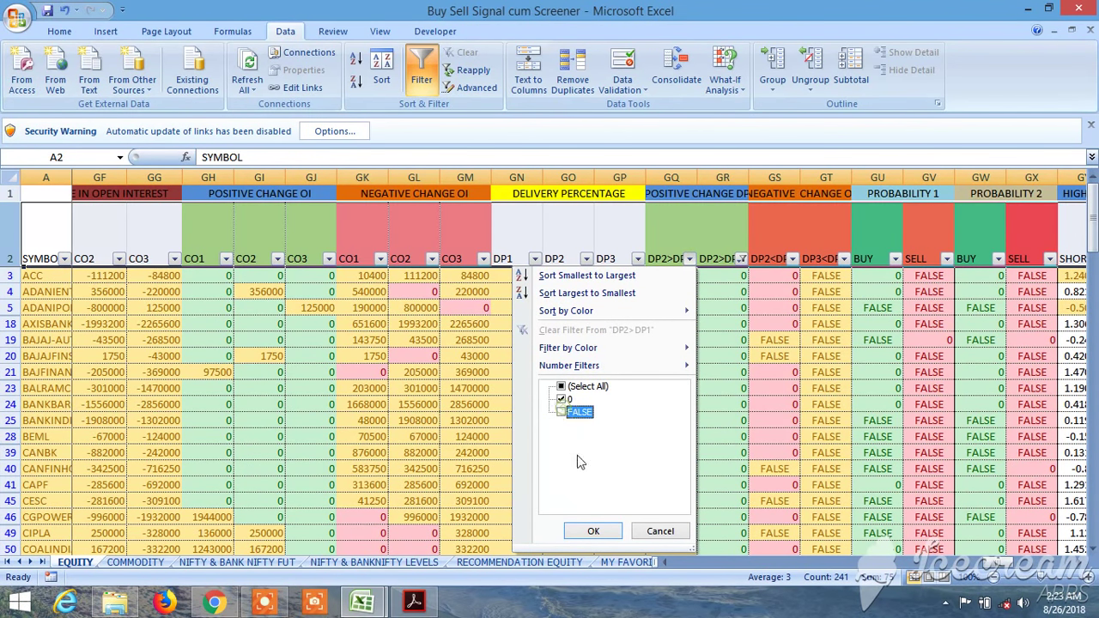
left_click(593, 531)
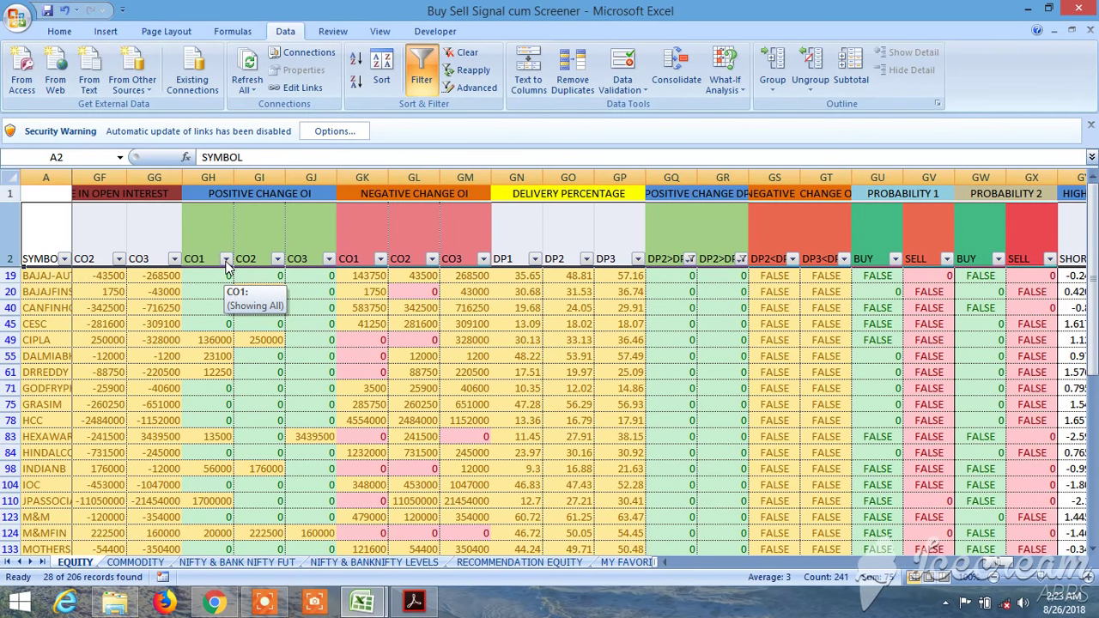
Filter CO3 under POSITIVE CHANGE OI to exclude the value 0.
left_click(328, 259)
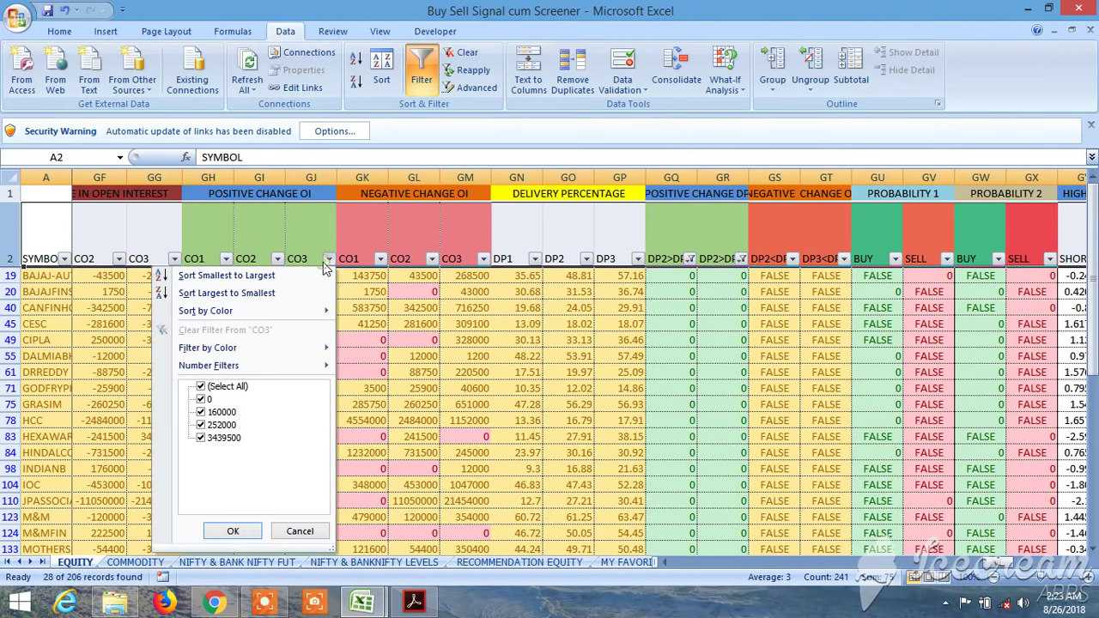
mouse_move(258, 364)
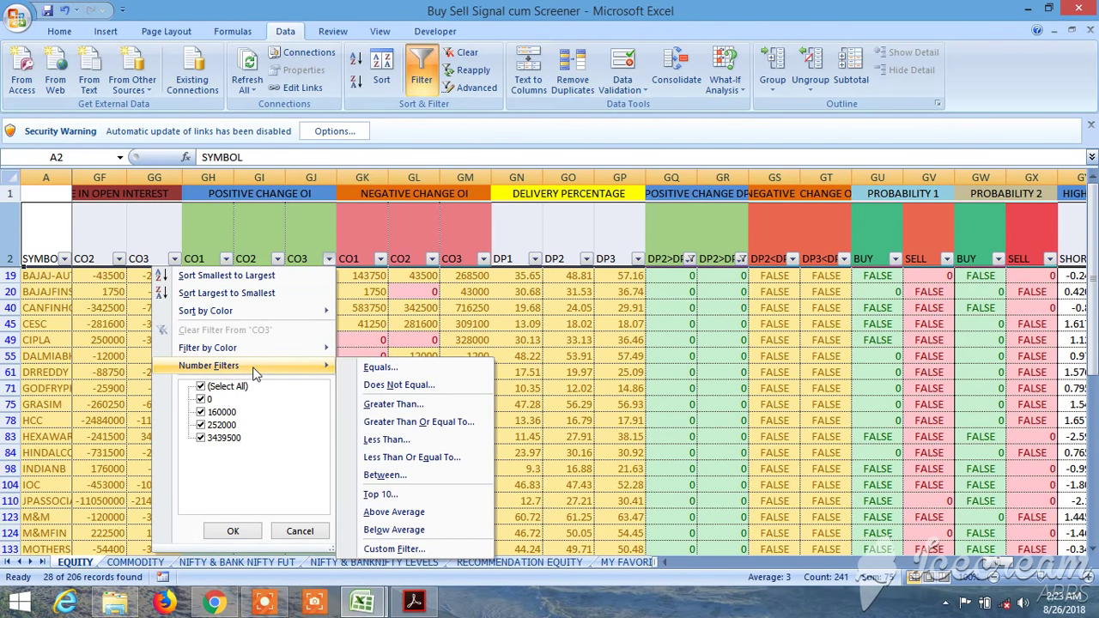
left_click(202, 400)
left_click(233, 531)
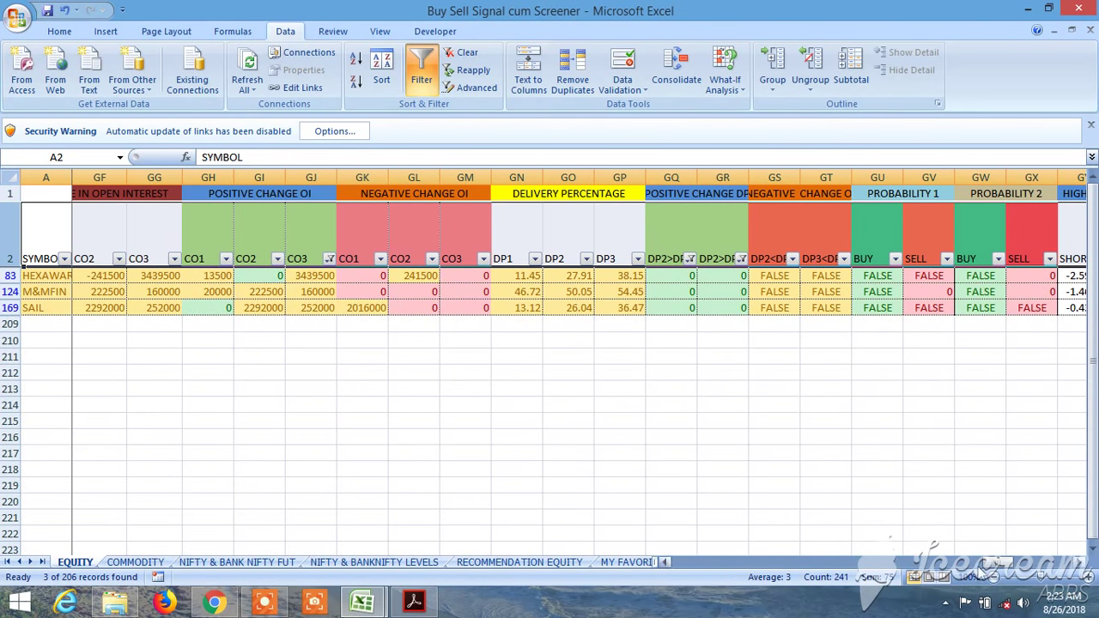
Review the filtered stocks' volume, open interest and price changes, and turn off filtering on the sheet.
left_click_drag(991, 565, 979, 565)
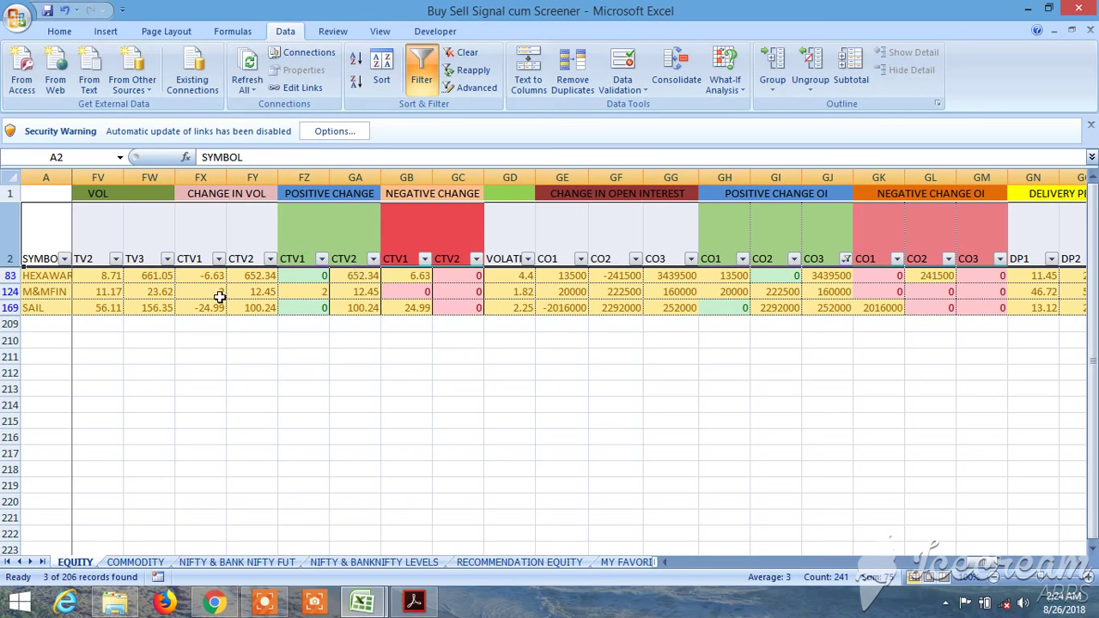
left_click_drag(983, 569, 963, 573)
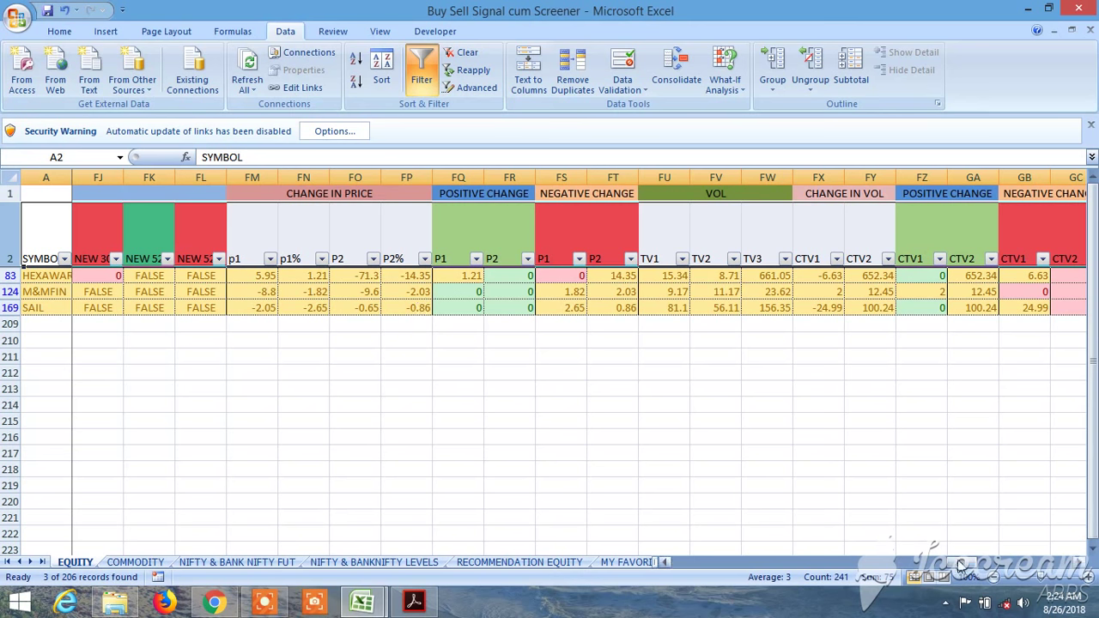
scroll(960, 566, "right", 5)
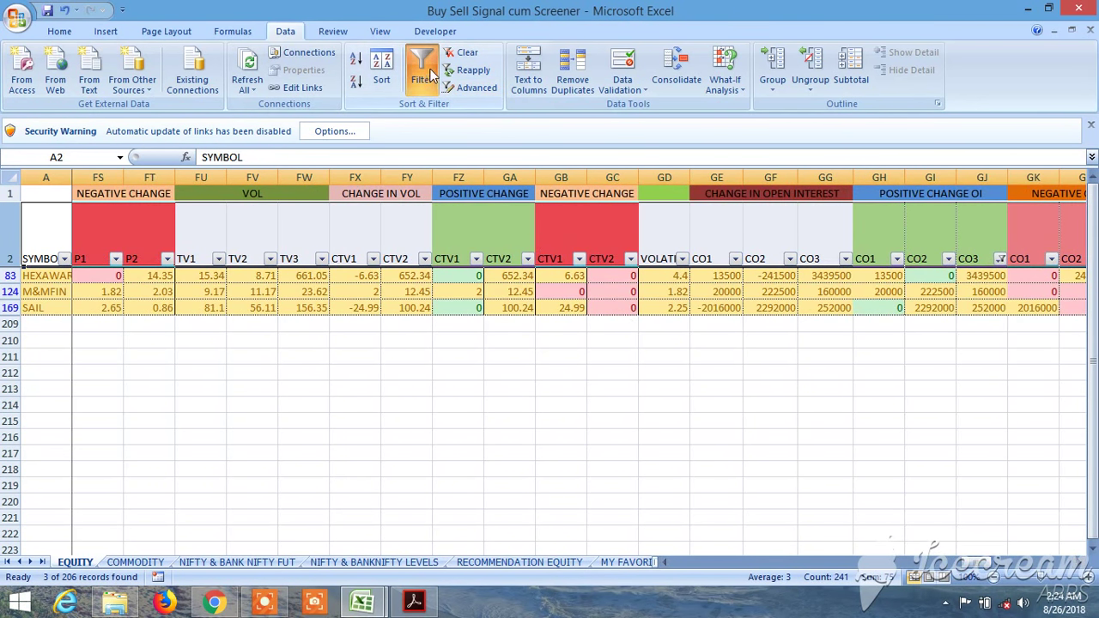
left_click(425, 75)
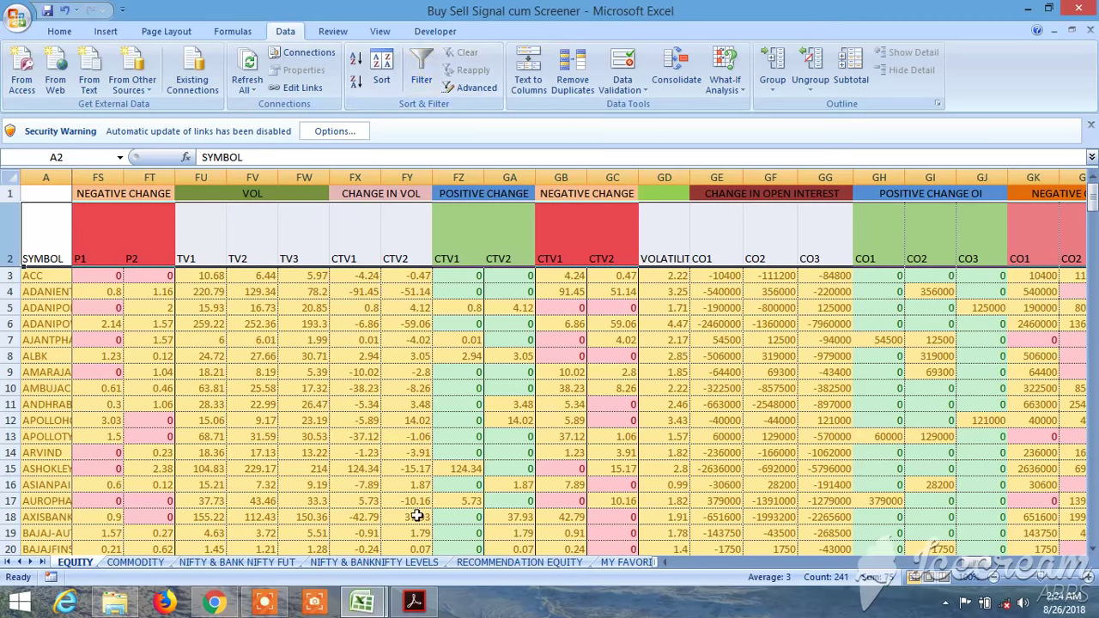
left_click(264, 601)
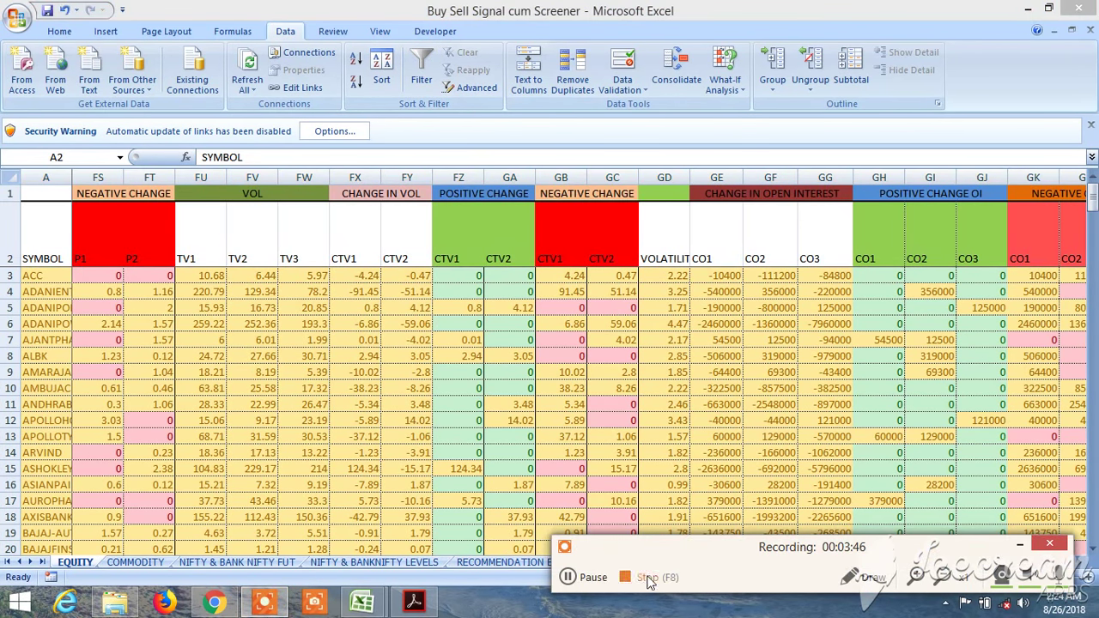